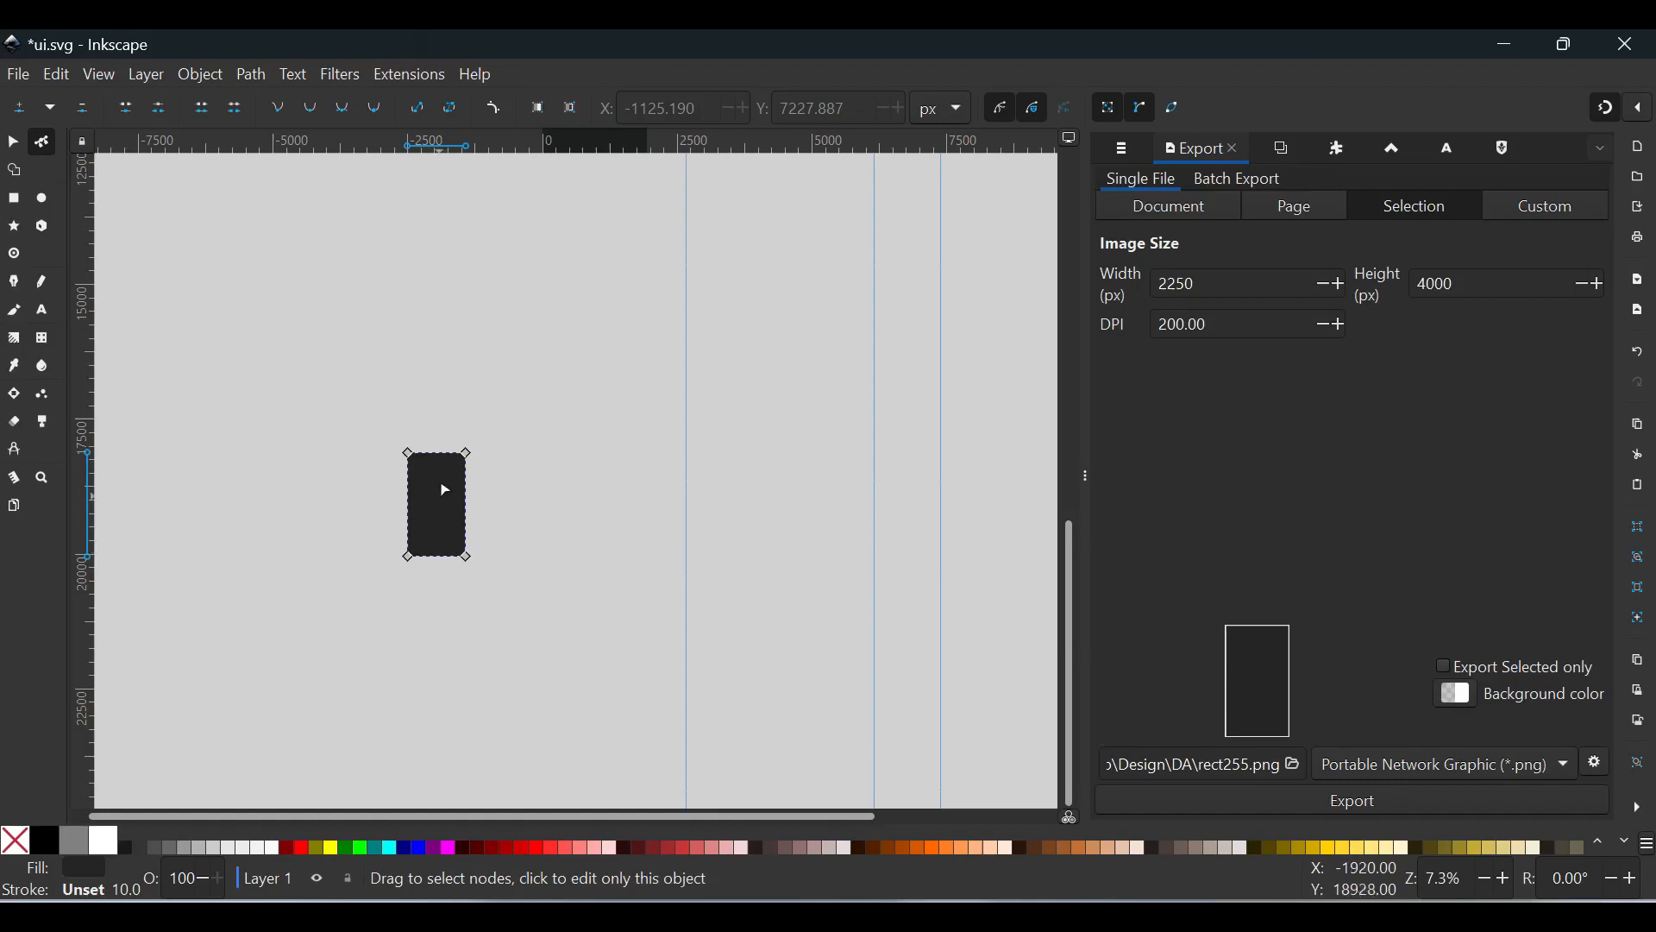
Draw a green rectangle about 1132 × 1636 px to the right of the dark rectangle and round its corners to a 566 px radius.
scroll(428, 496, left, 2)
scroll(482, 493, up, 2)
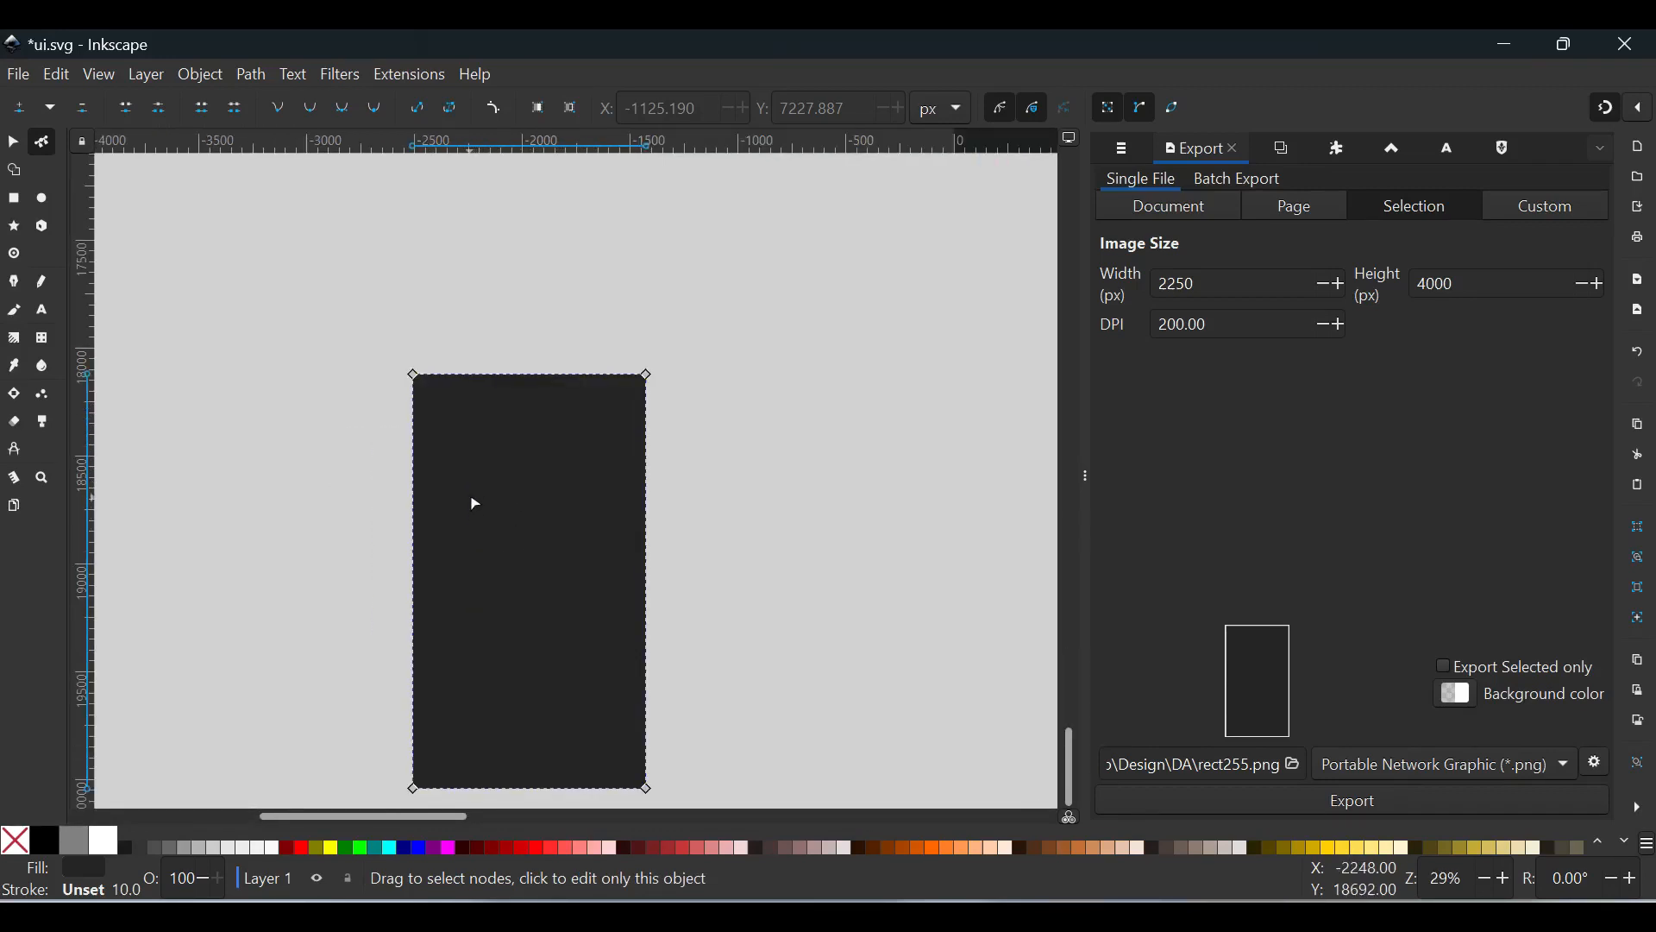
key(r)
drag(727, 386, 971, 738)
drag(971, 385, 968, 511)
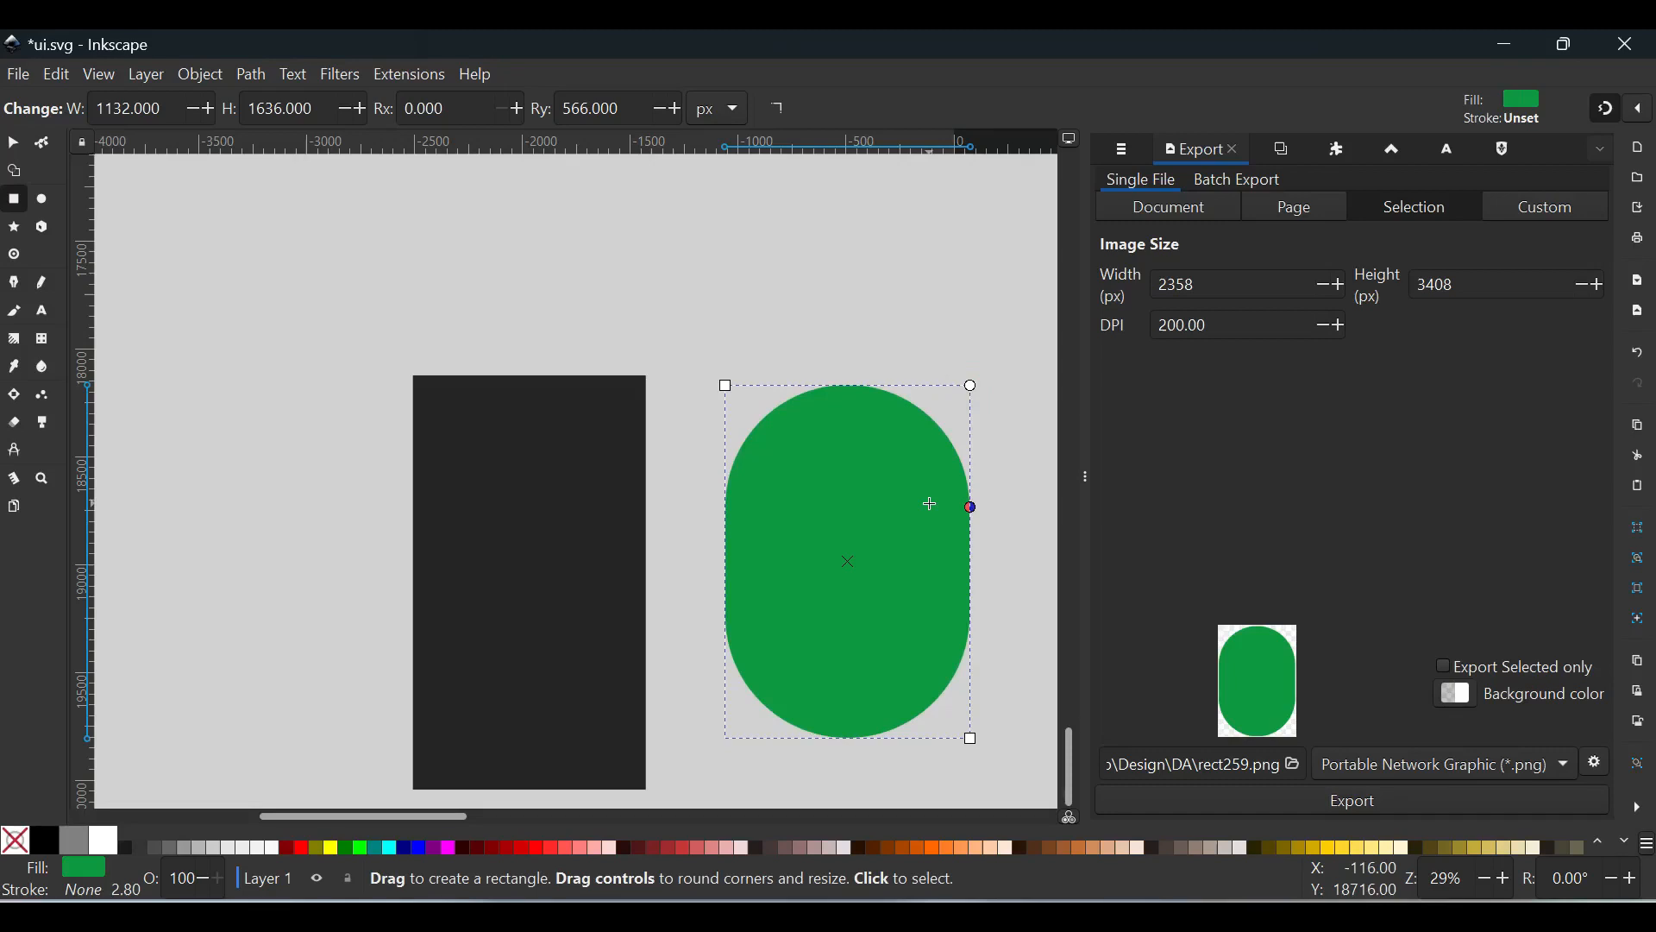
key(s)
click(842, 523)
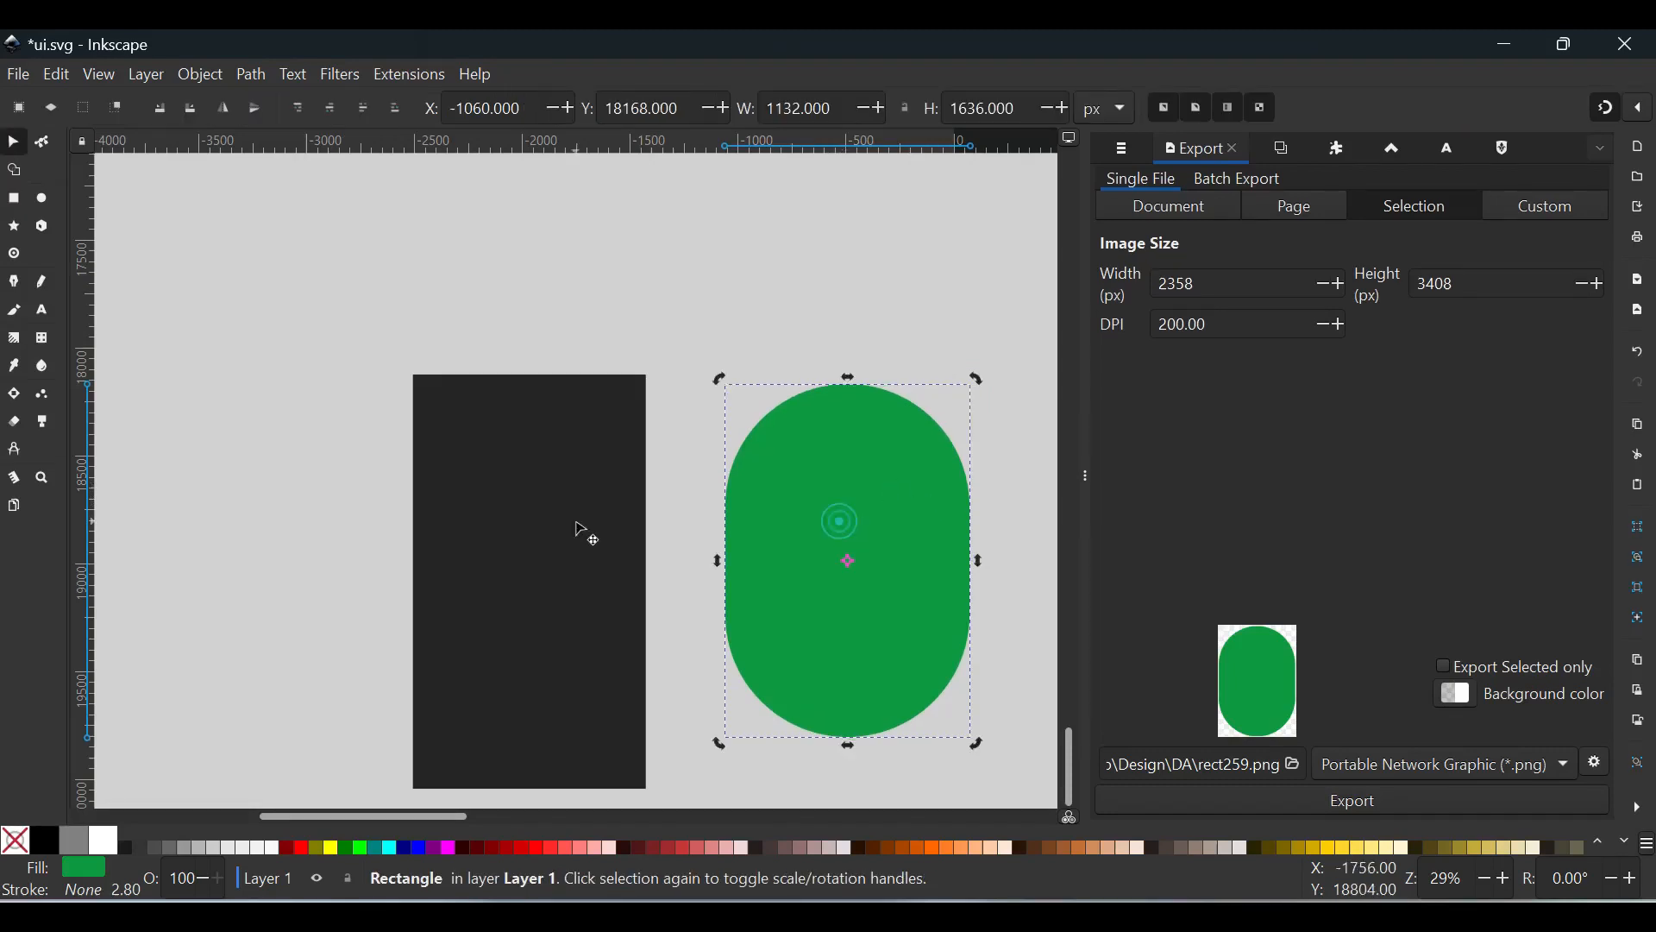
Add nodes on the dark rectangle's top and right edges near their shared corner and remove the corner node.
click(576, 521)
key(n)
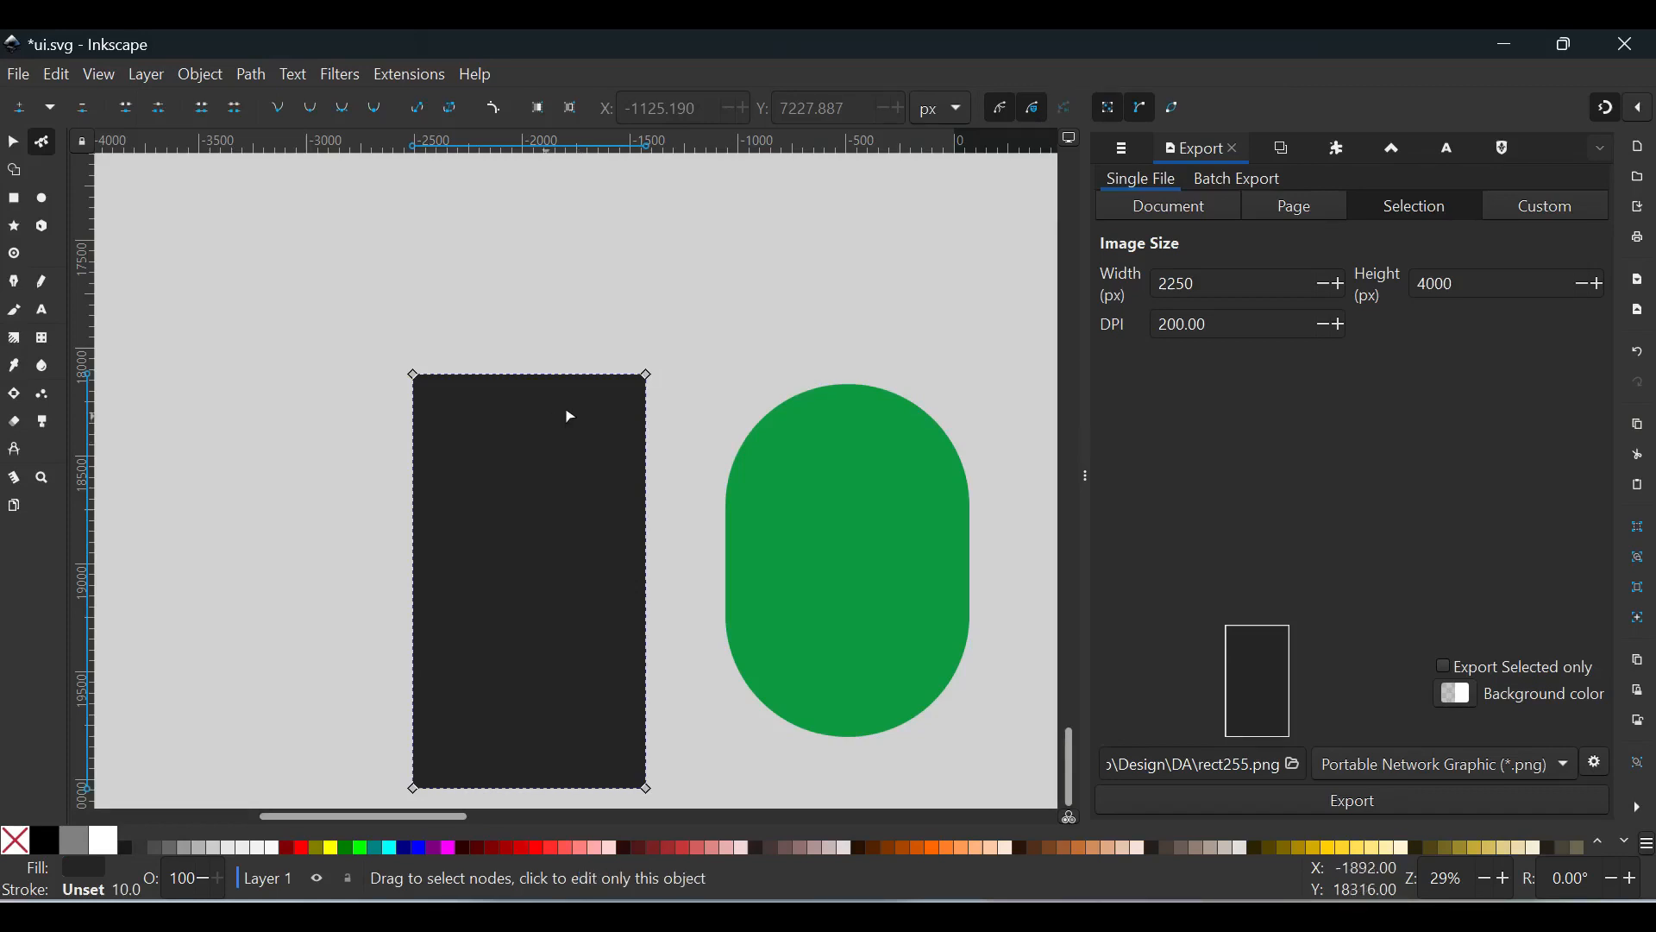
scroll(621, 385, up, 2)
click(572, 377)
double_click(570, 371)
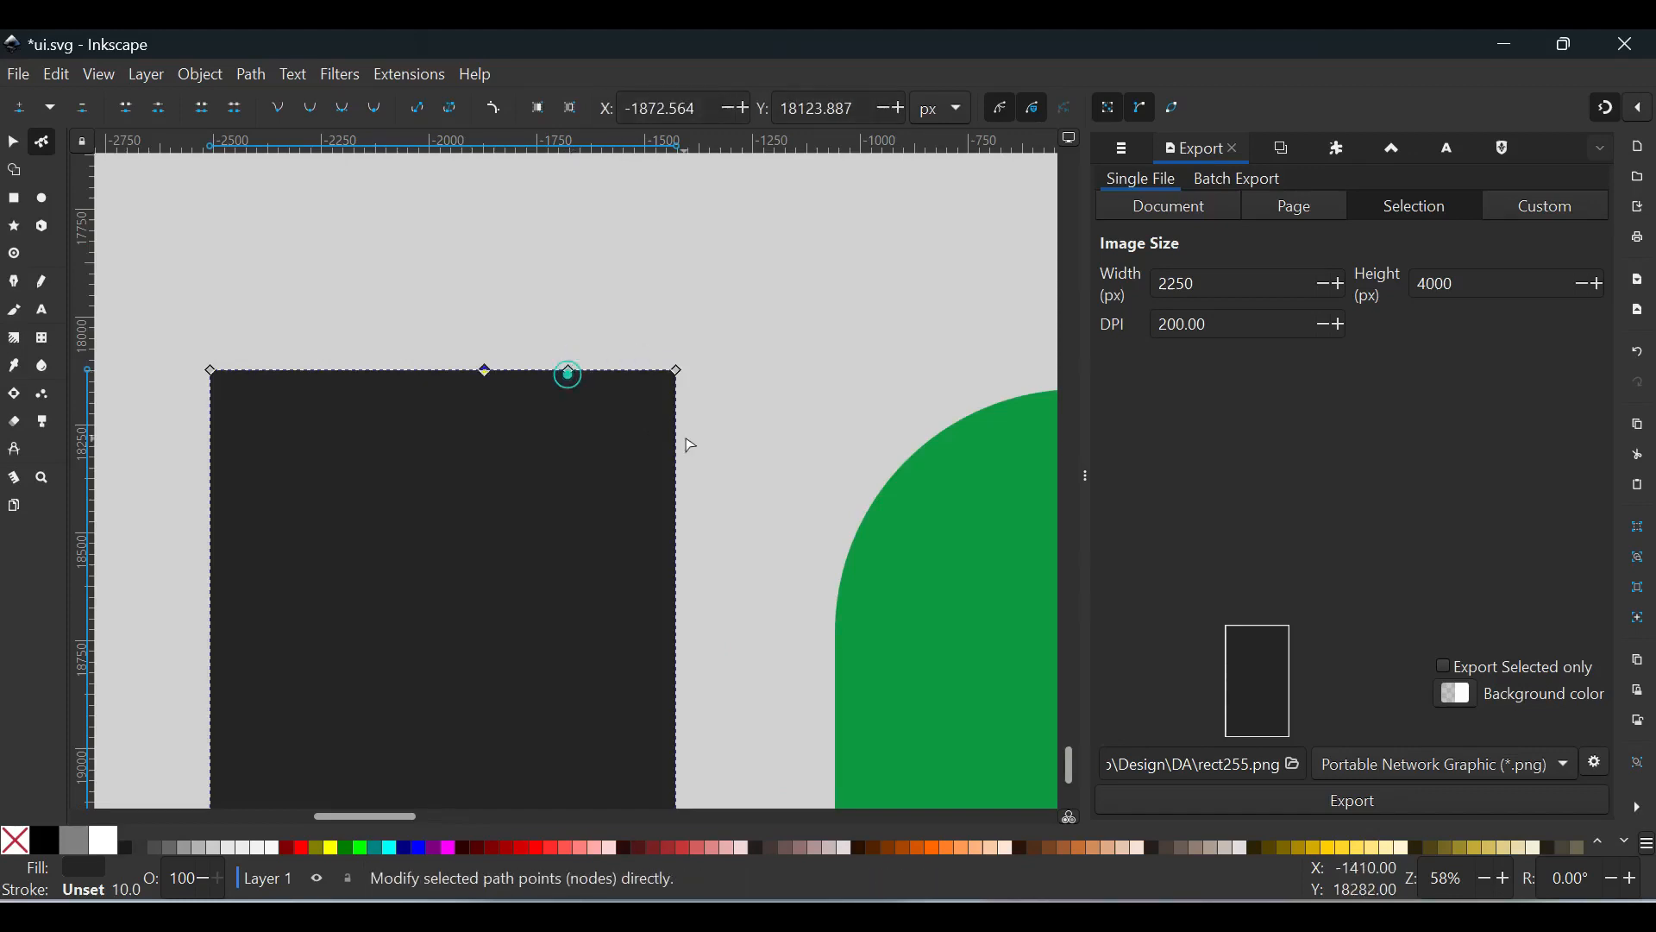
click(677, 371)
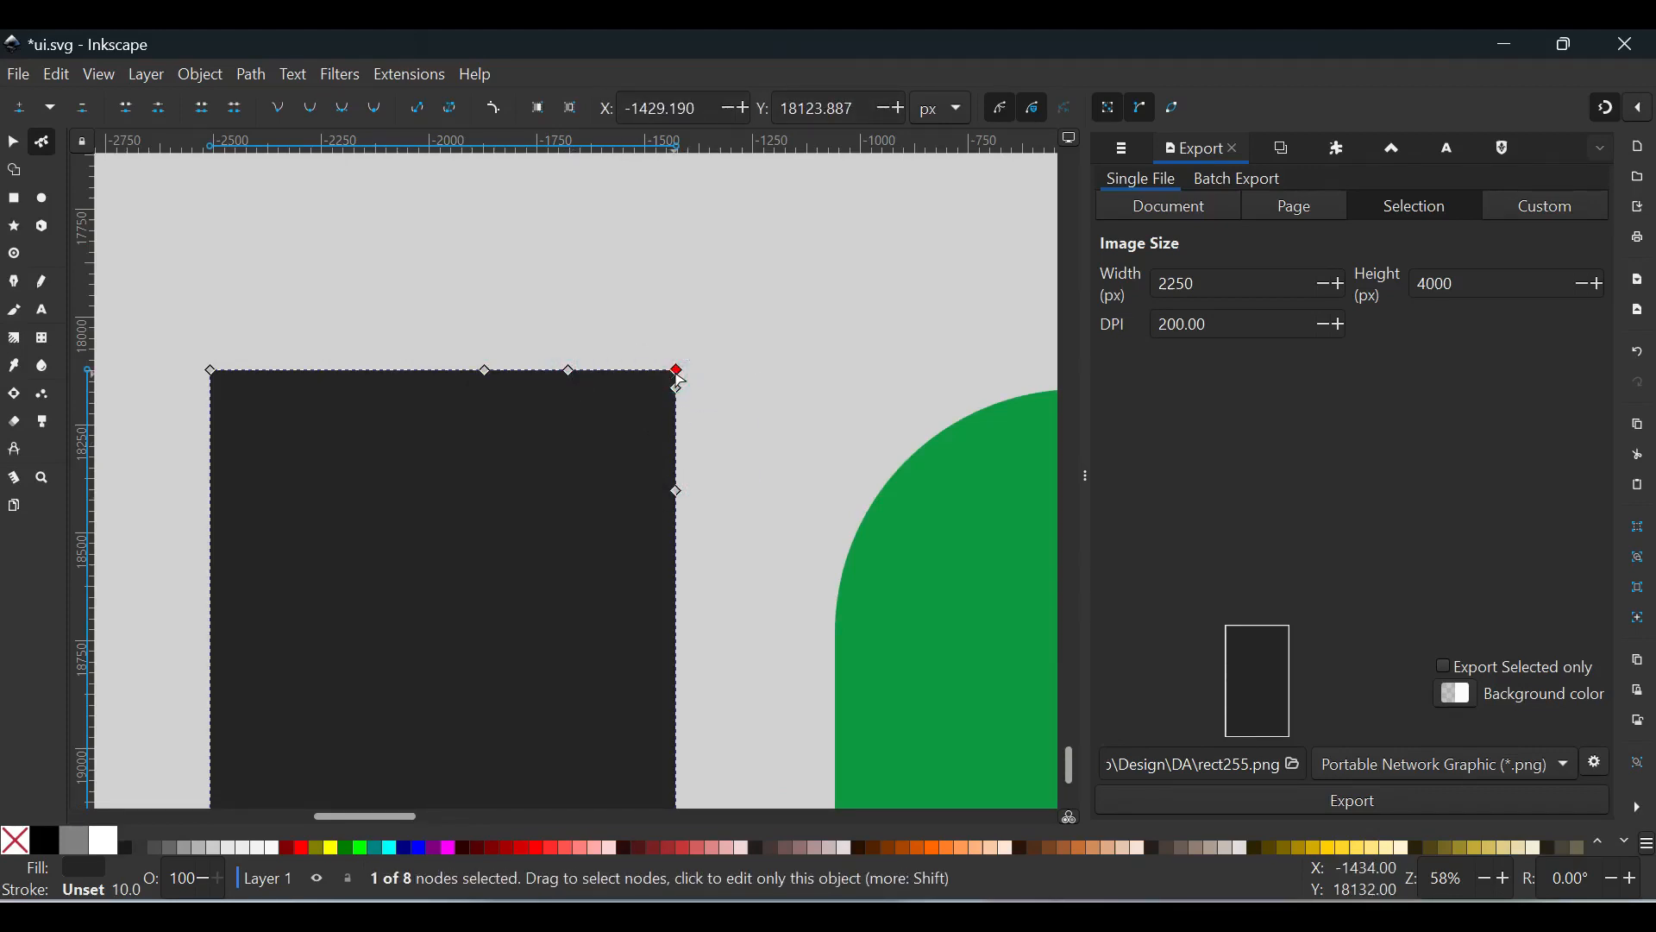
drag(678, 374, 678, 392)
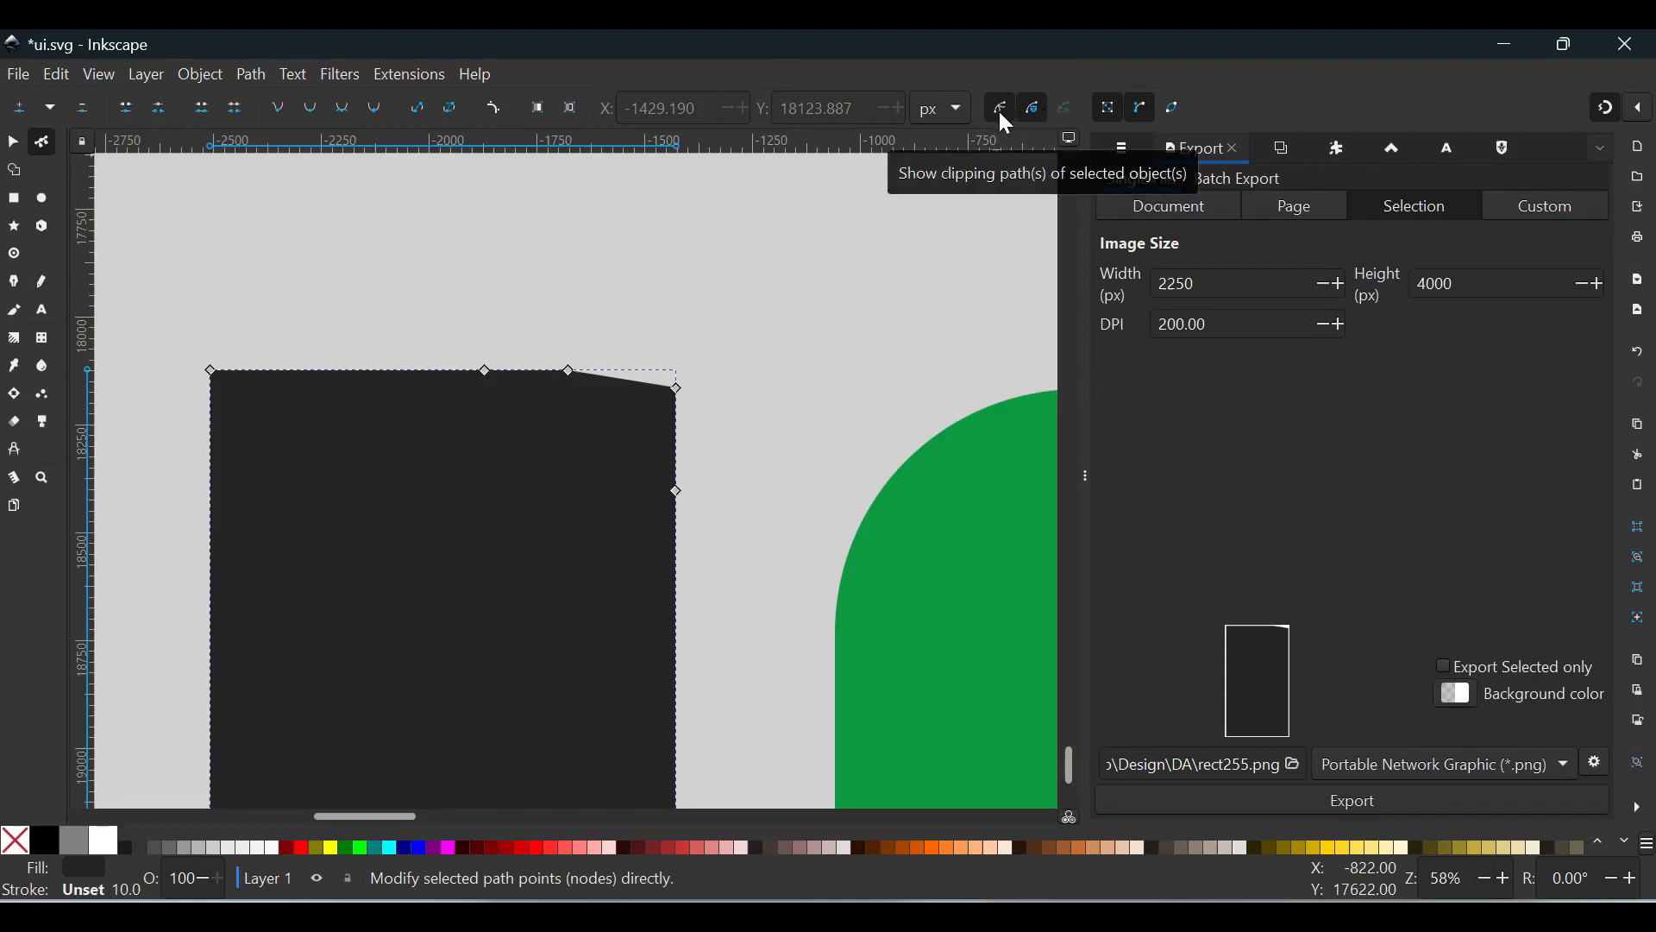
Turn off mask display and delete the two extra nodes around the cut corner, leaving one diagonal edge.
click(1030, 105)
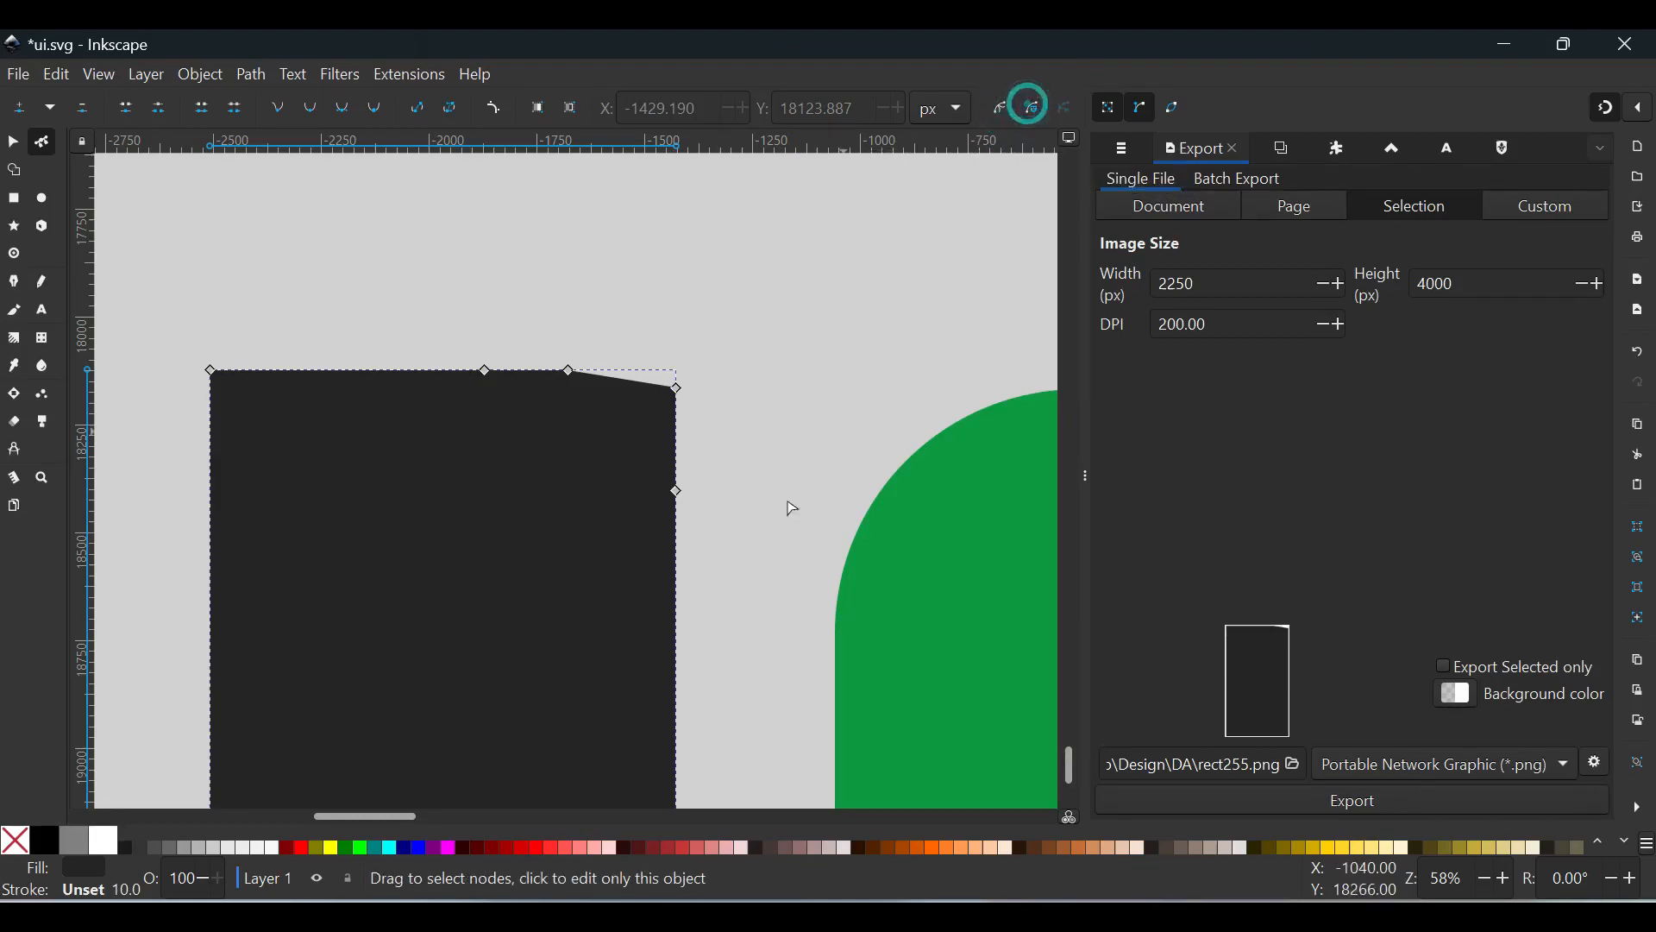
click(678, 388)
key(Delete)
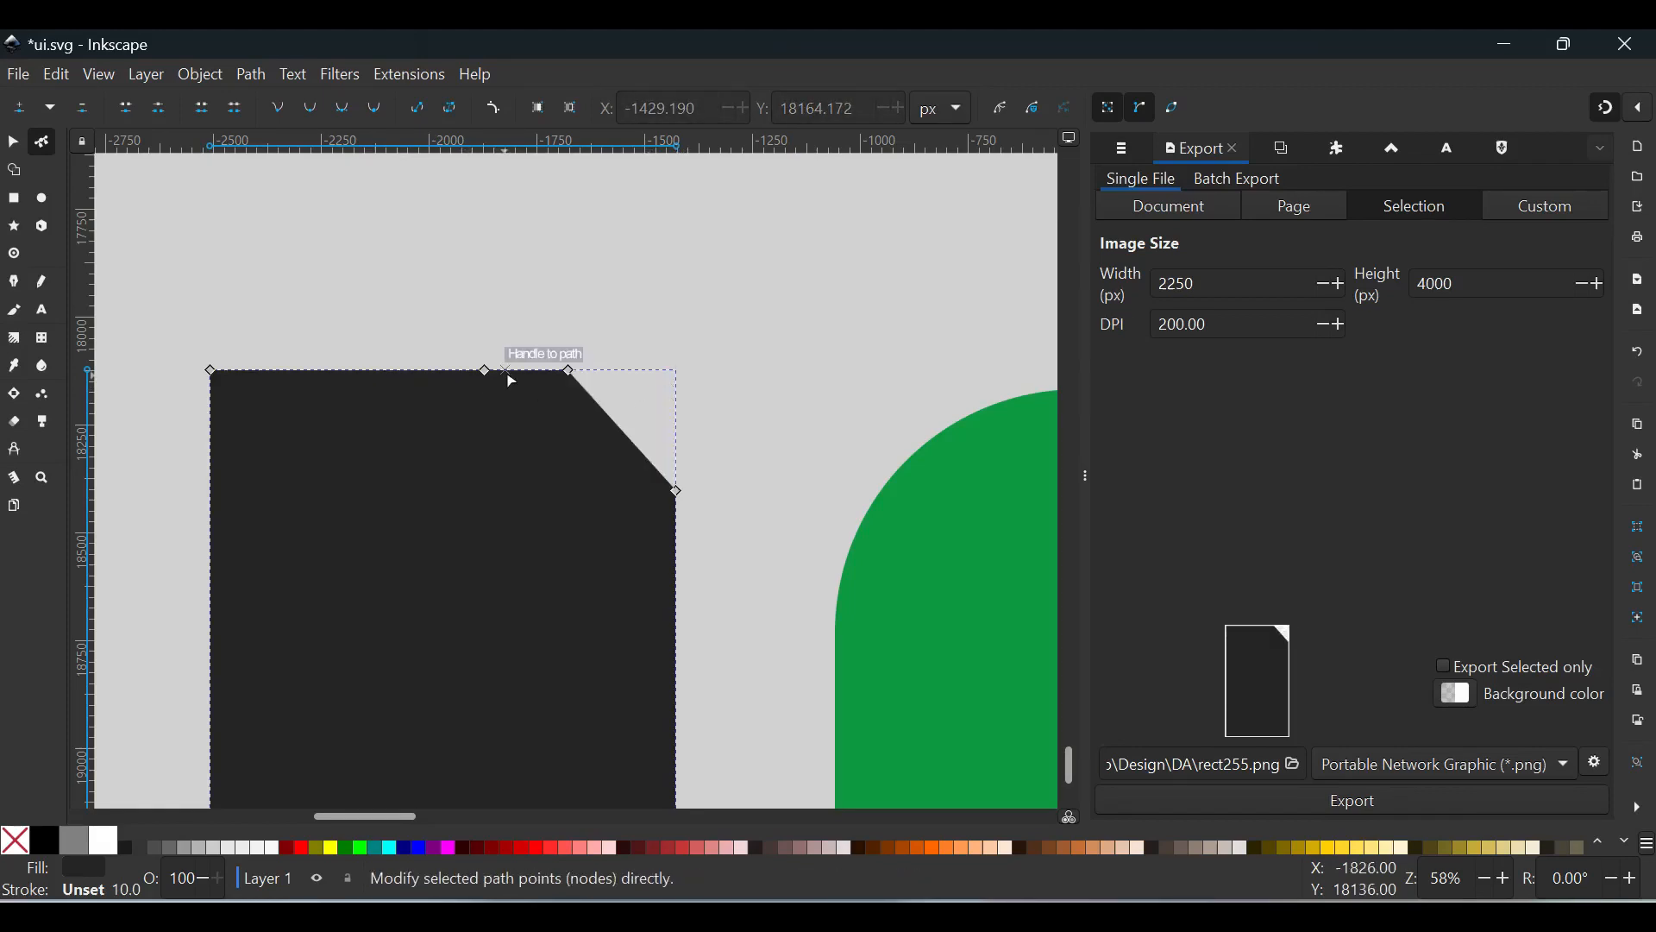
click(484, 374)
key(Delete)
Convert the diagonal segment to a curve and pull both handles to the original top-right corner point to round it.
click(626, 435)
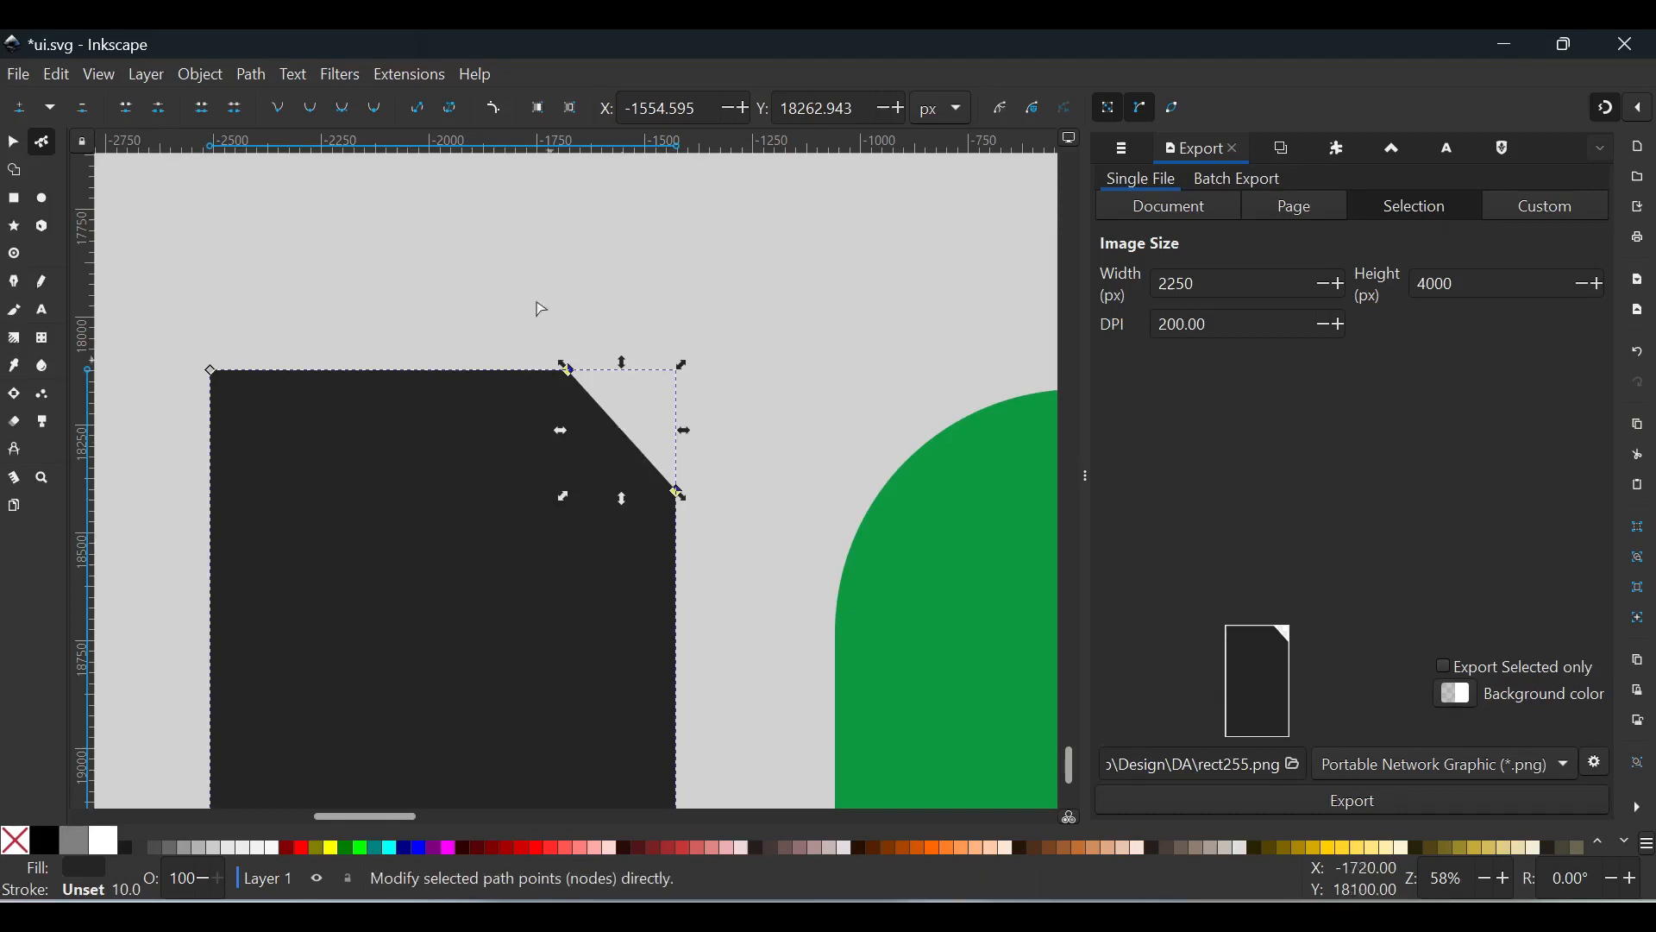
click(452, 108)
drag(605, 414, 676, 372)
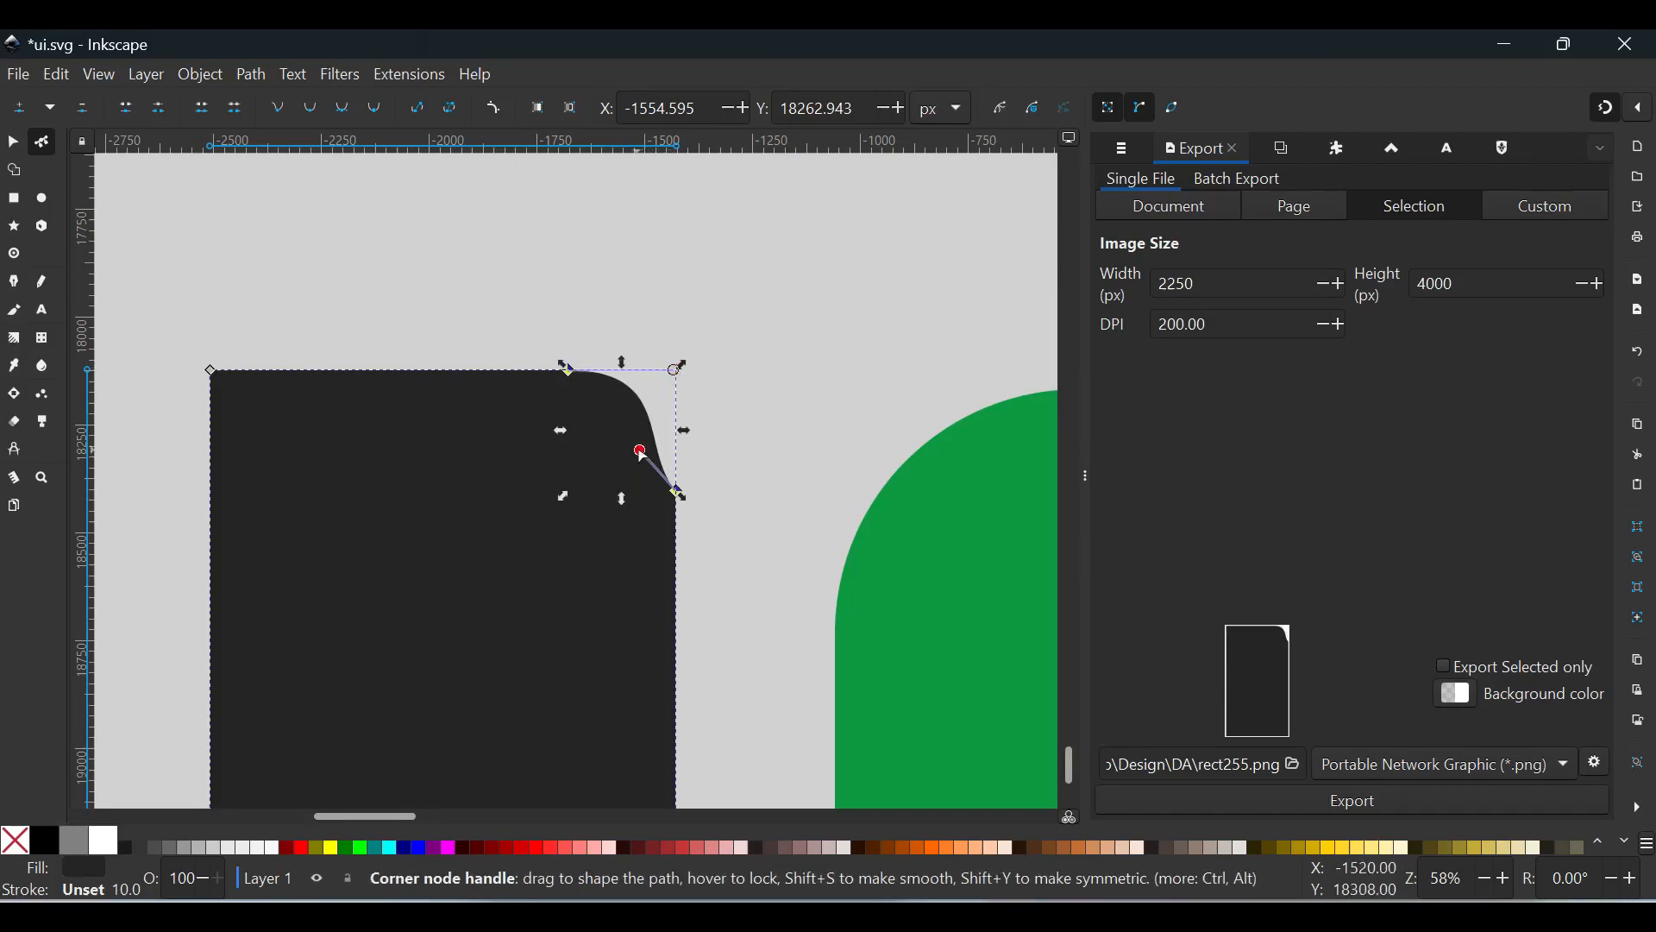
drag(641, 453, 675, 376)
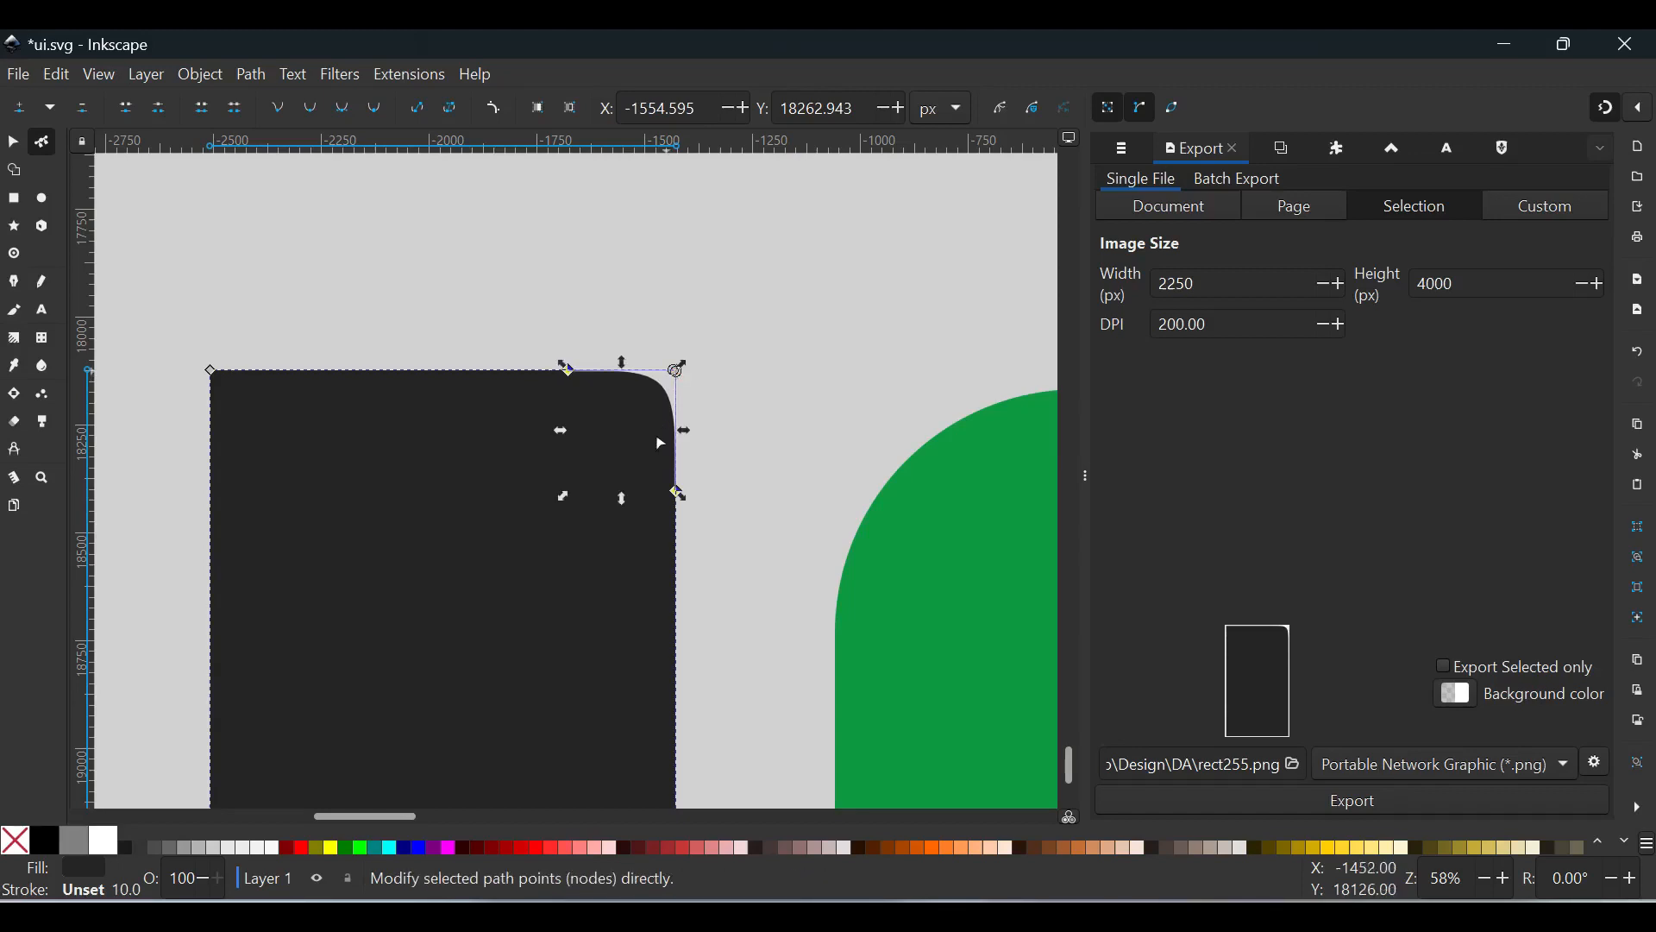
key(s)
click(754, 386)
ctrl+scroll(558, 595, down, 4)
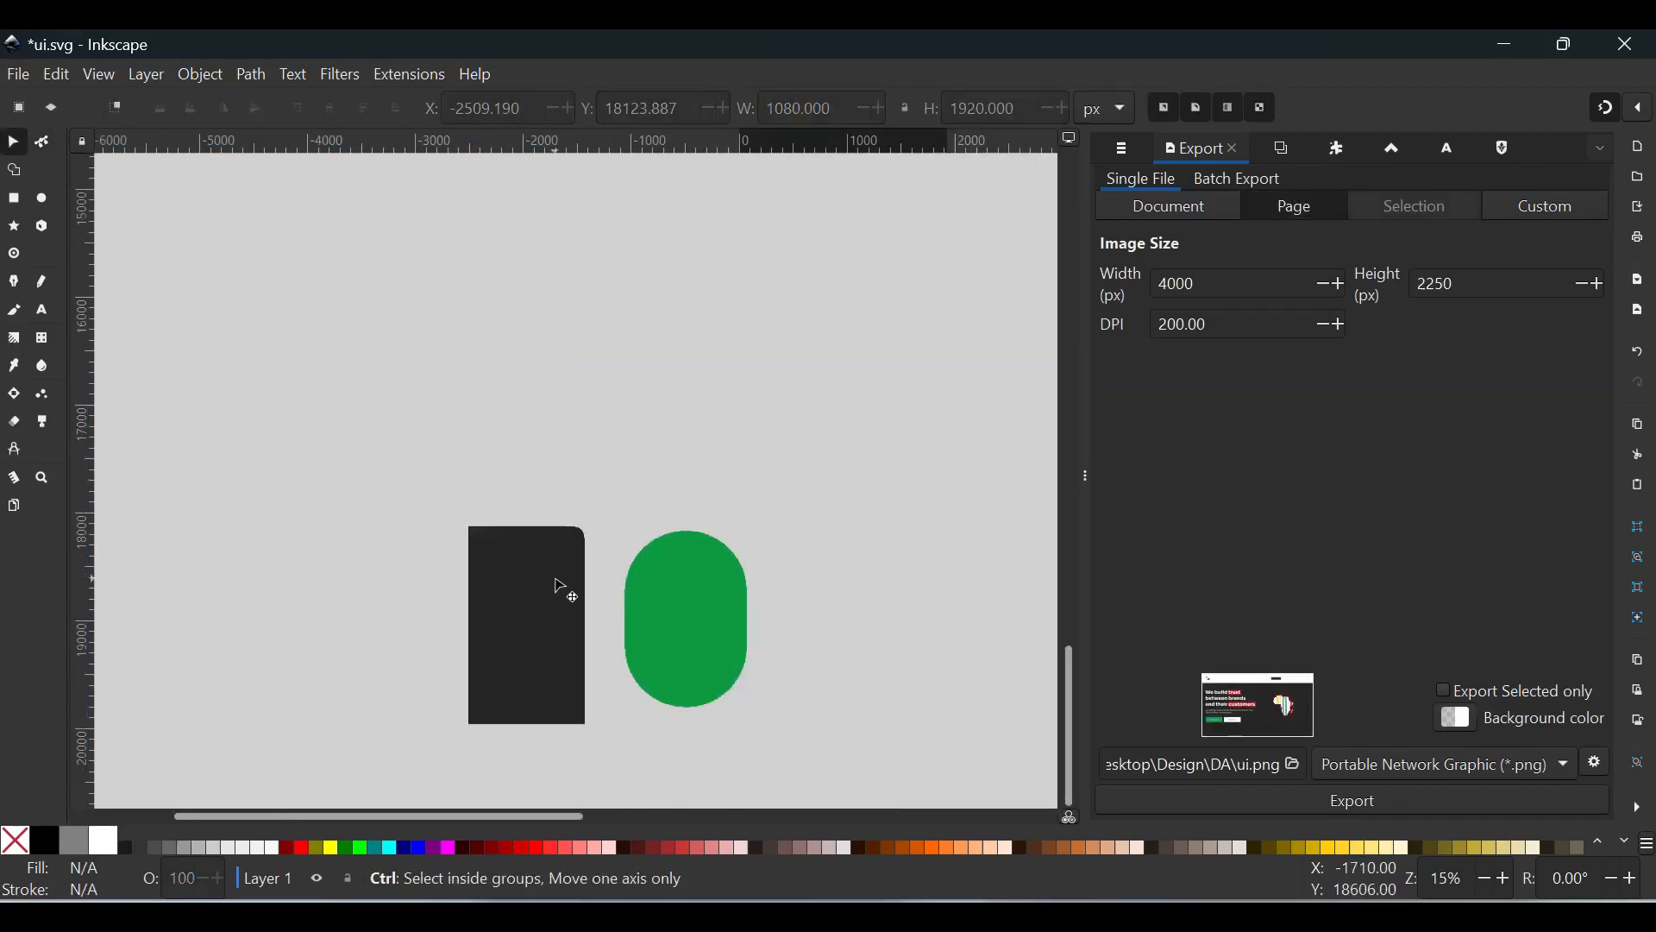
Add nodes midway along the dark shape's left and bottom edges and delete the bottom-left corner node.
scroll(555, 612, down, 4)
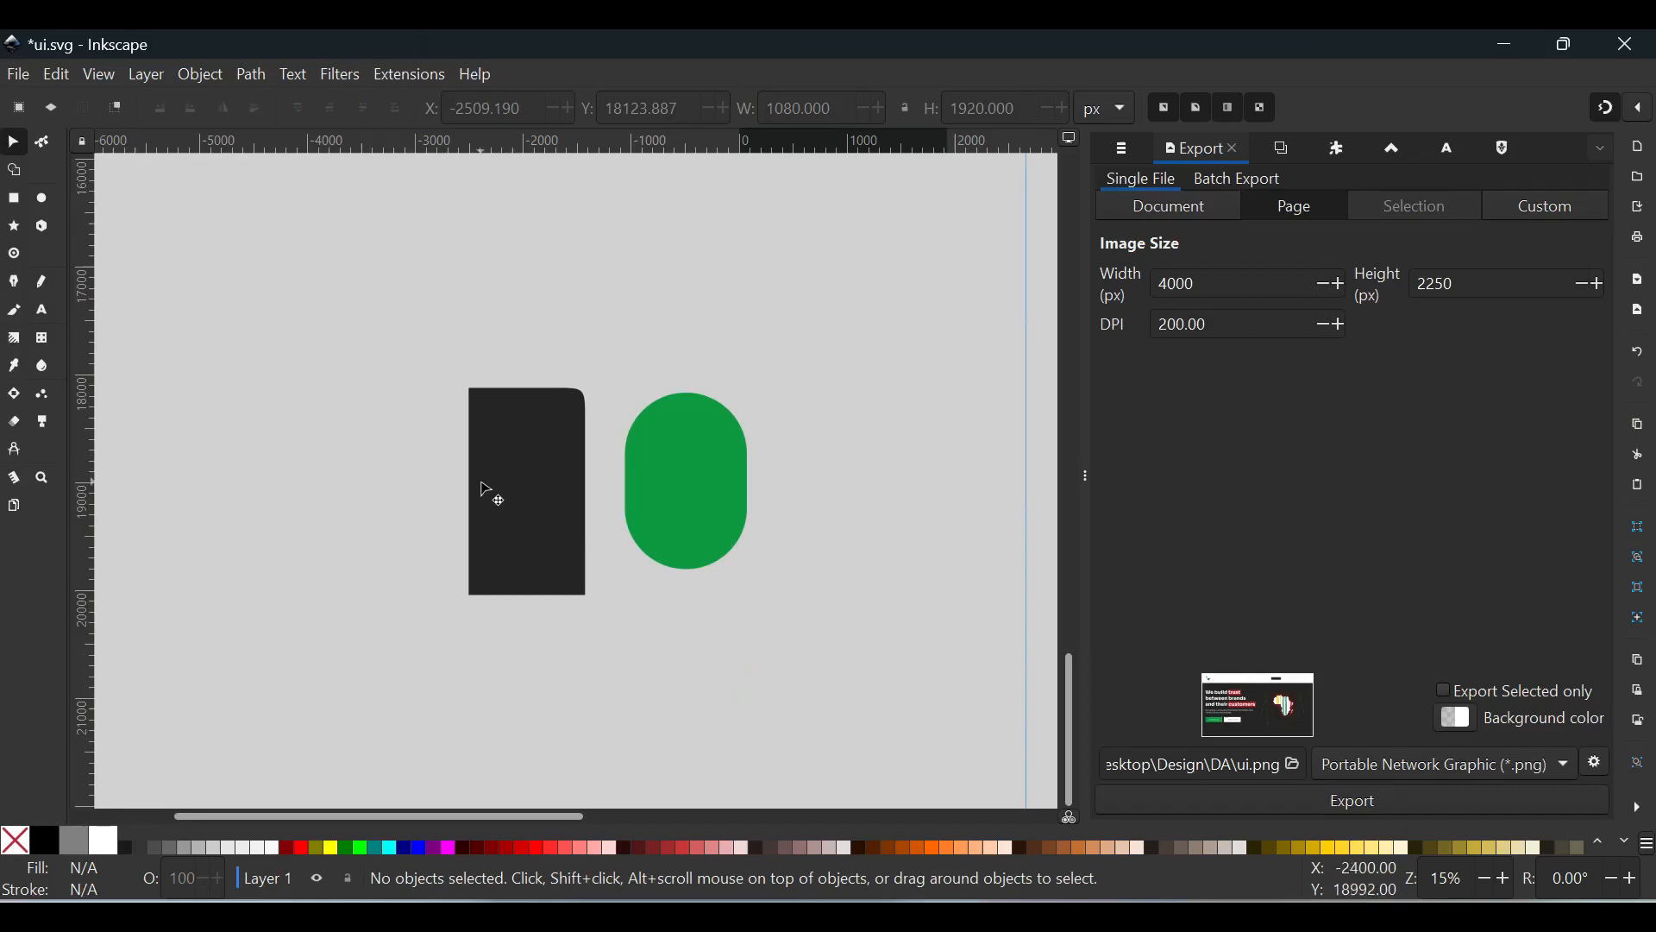
click(488, 549)
ctrl+scroll(489, 549, up, 2)
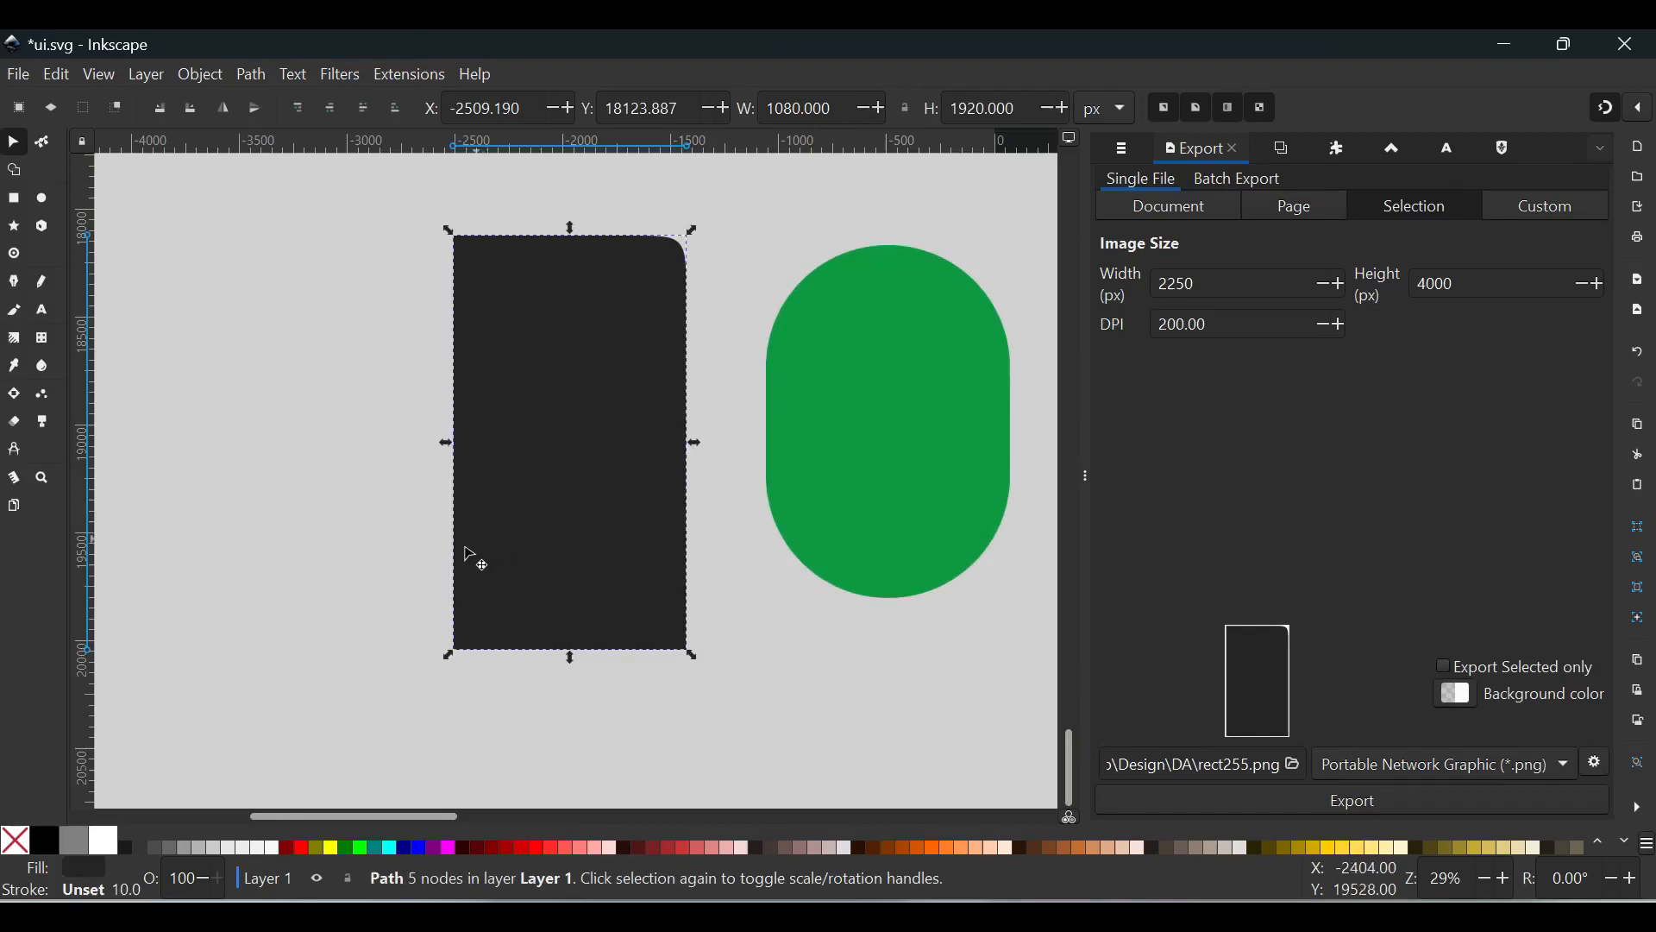
ctrl+scroll(459, 551, up, 2)
key(n)
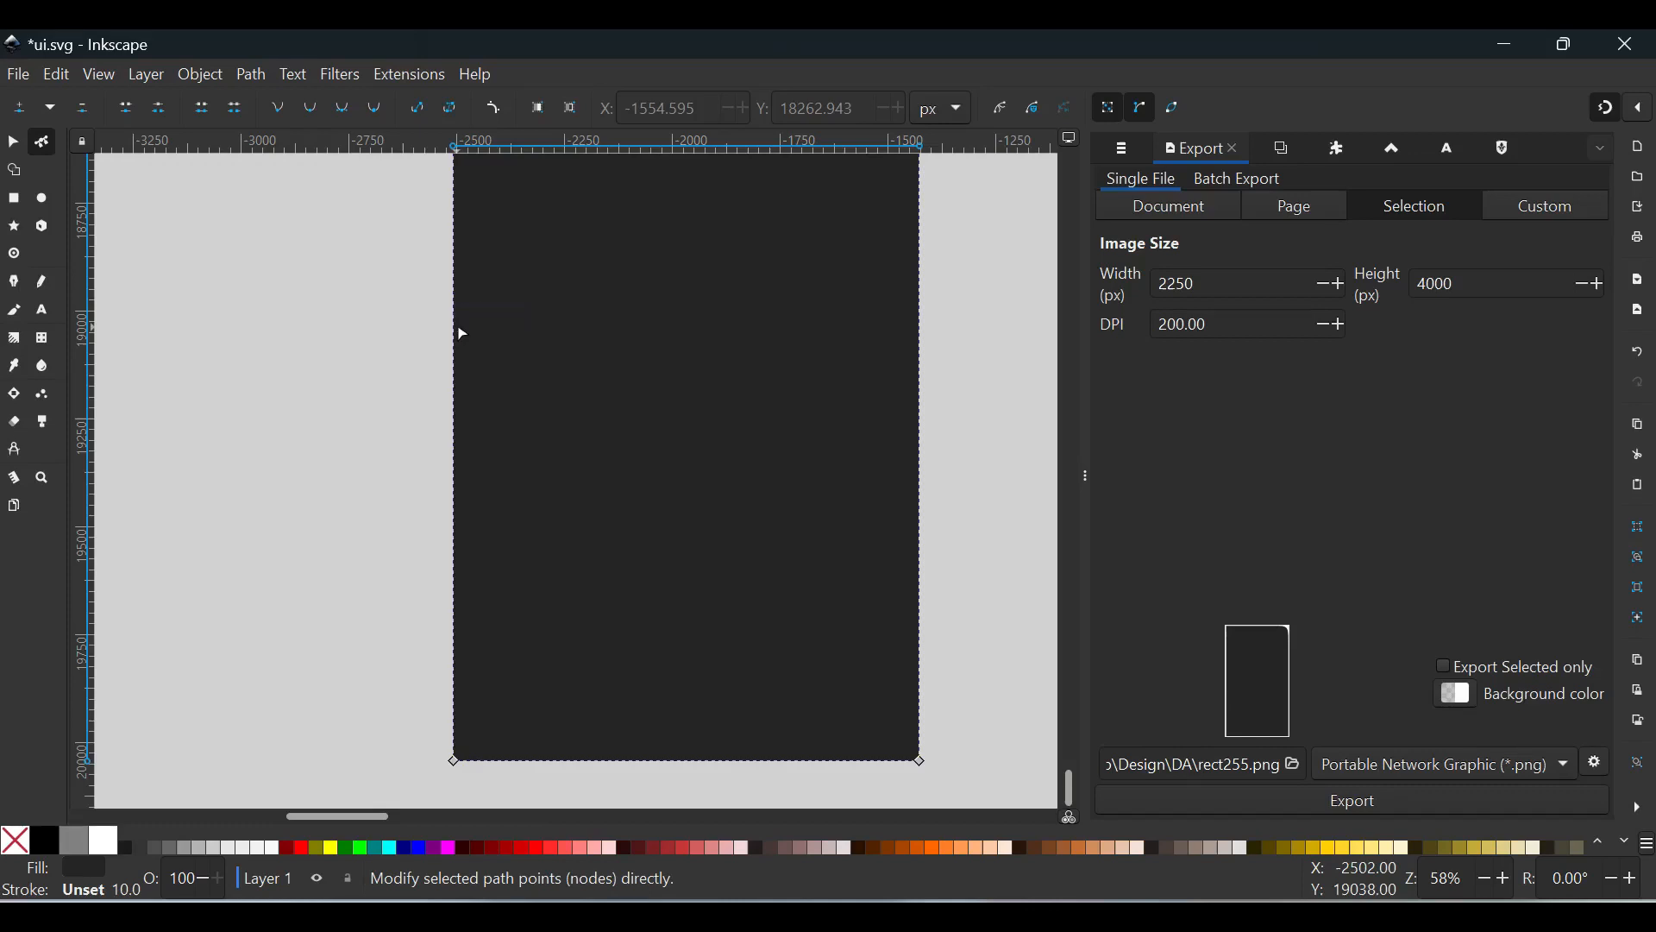
double_click(454, 326)
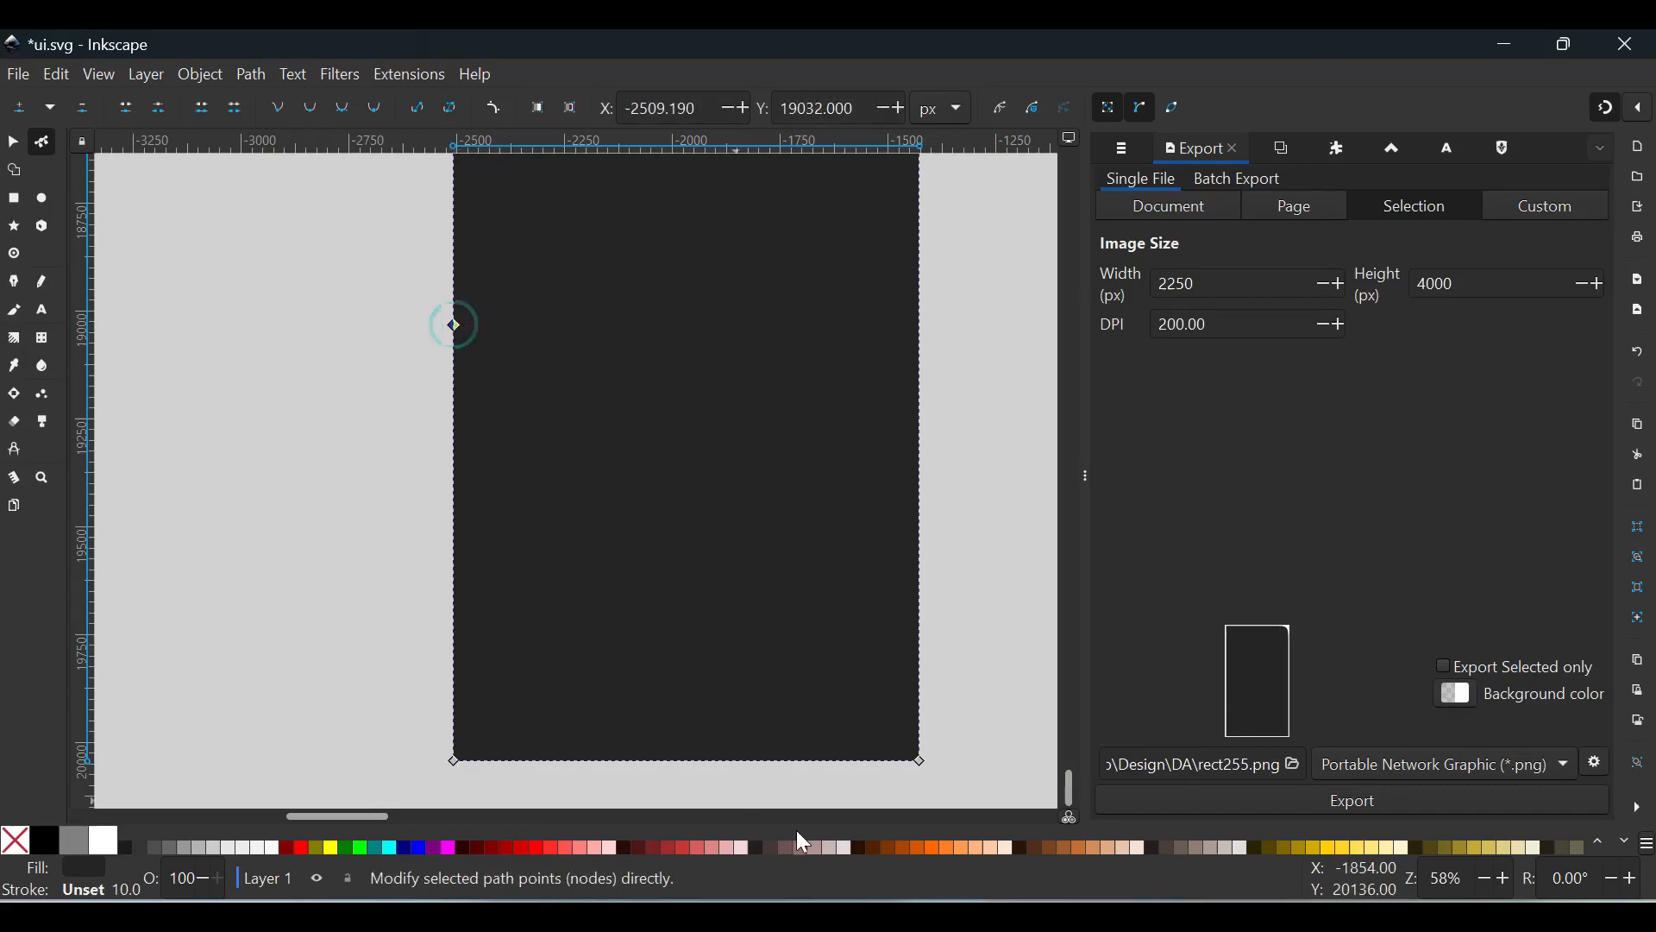
double_click(687, 760)
click(688, 760)
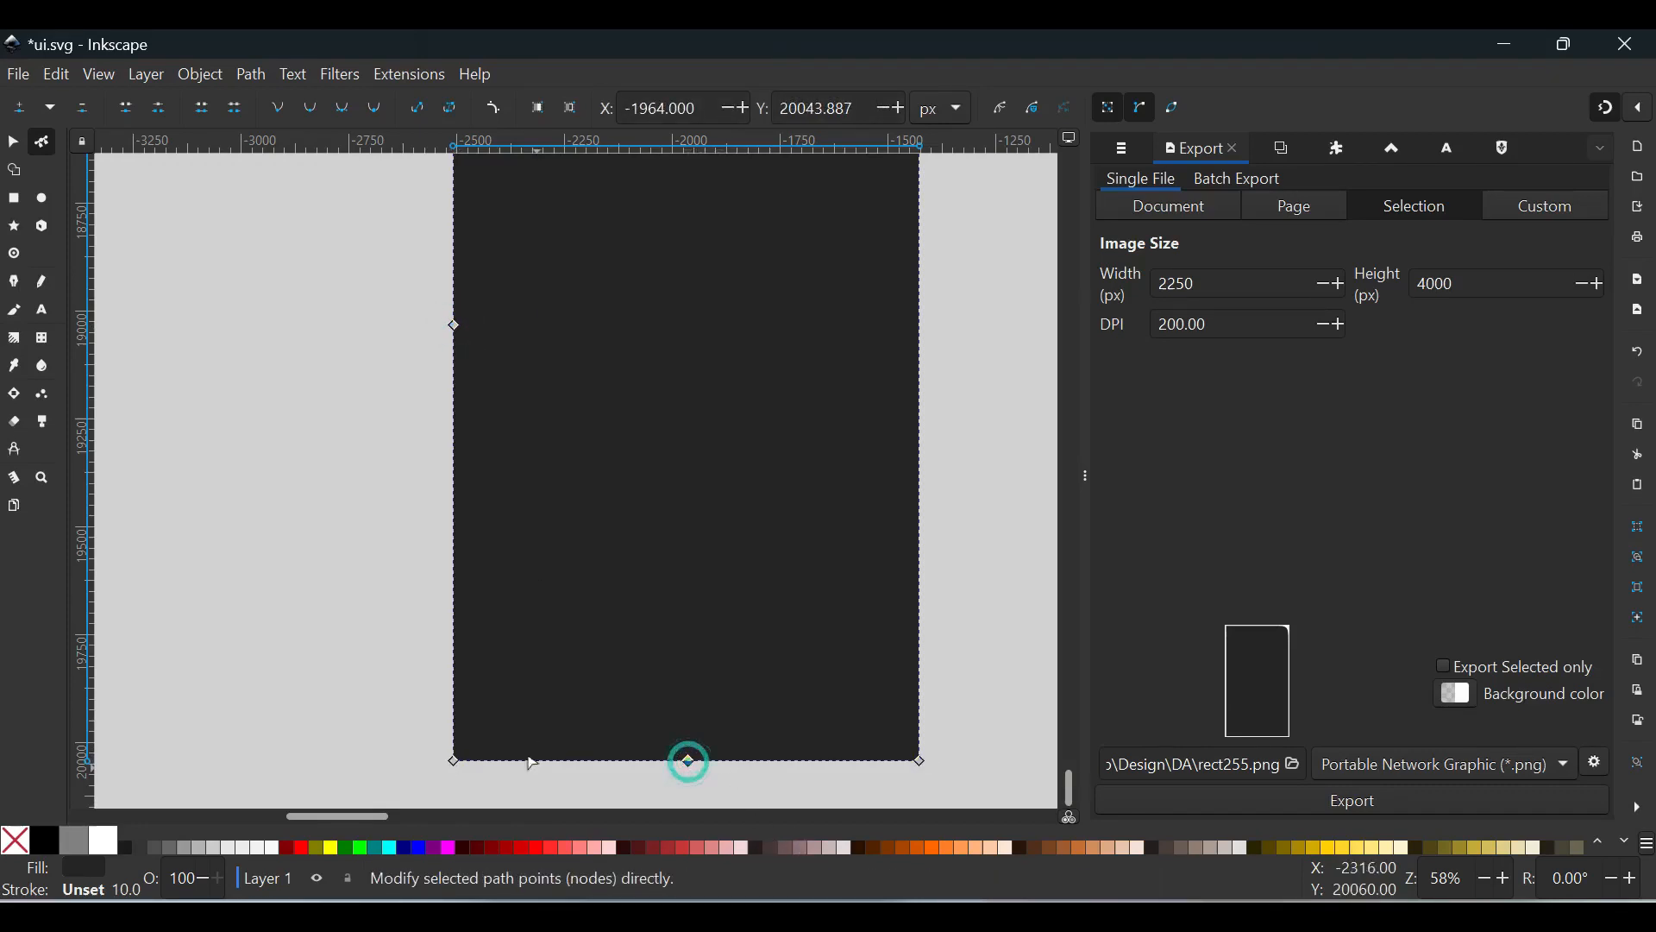
click(454, 758)
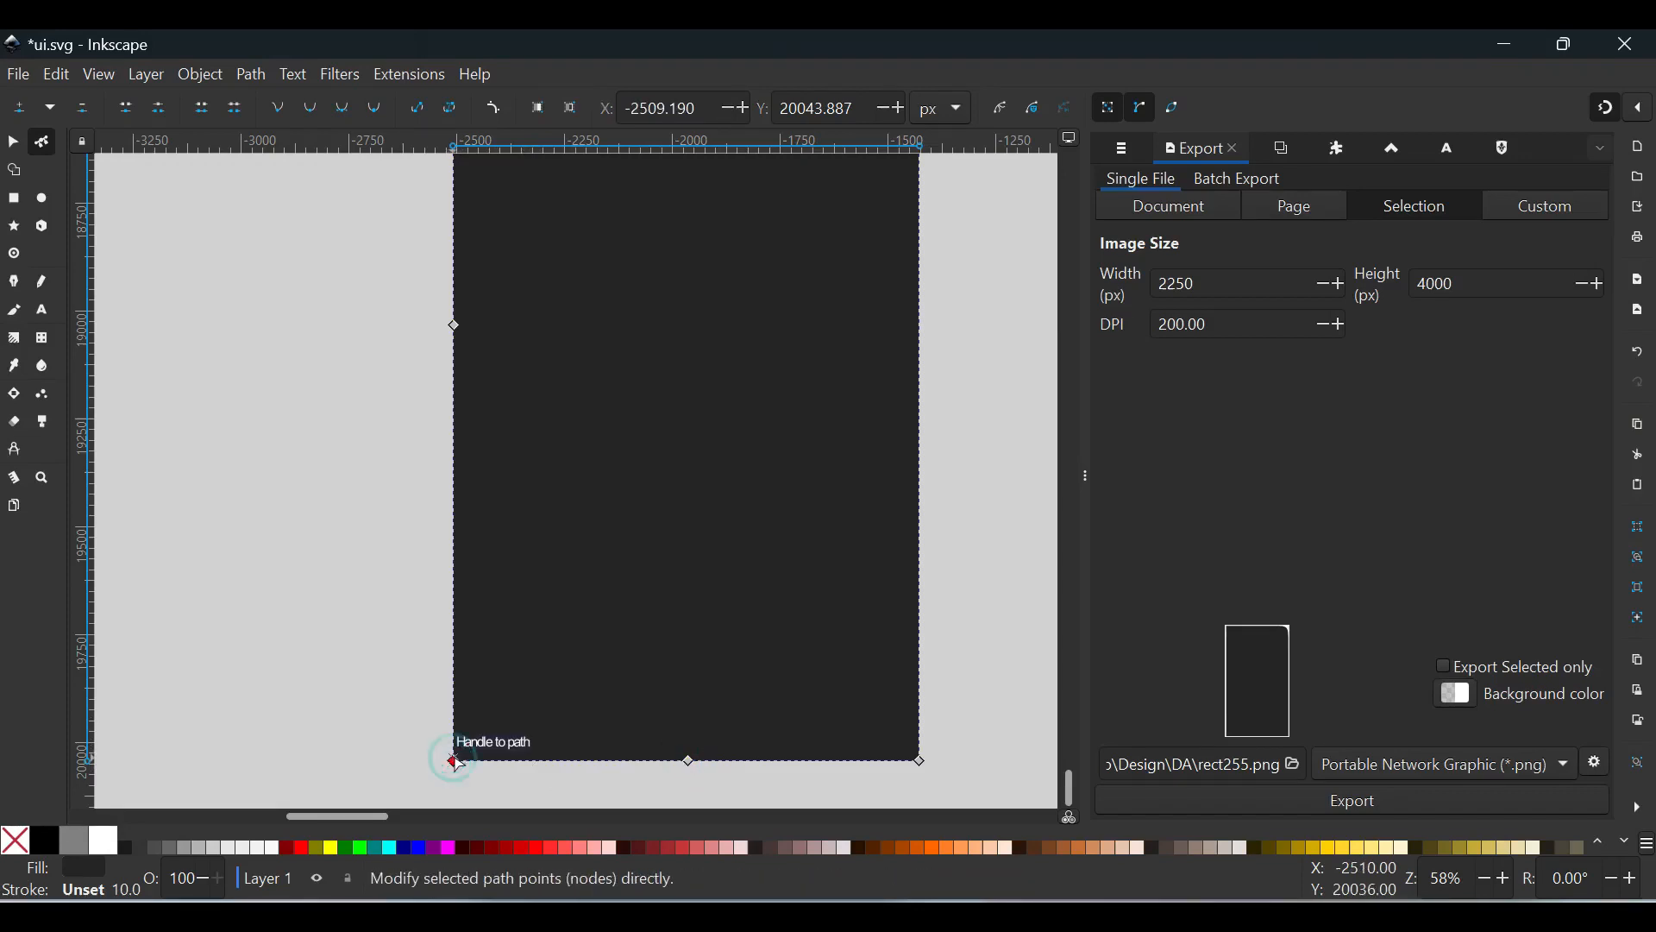
key(Delete)
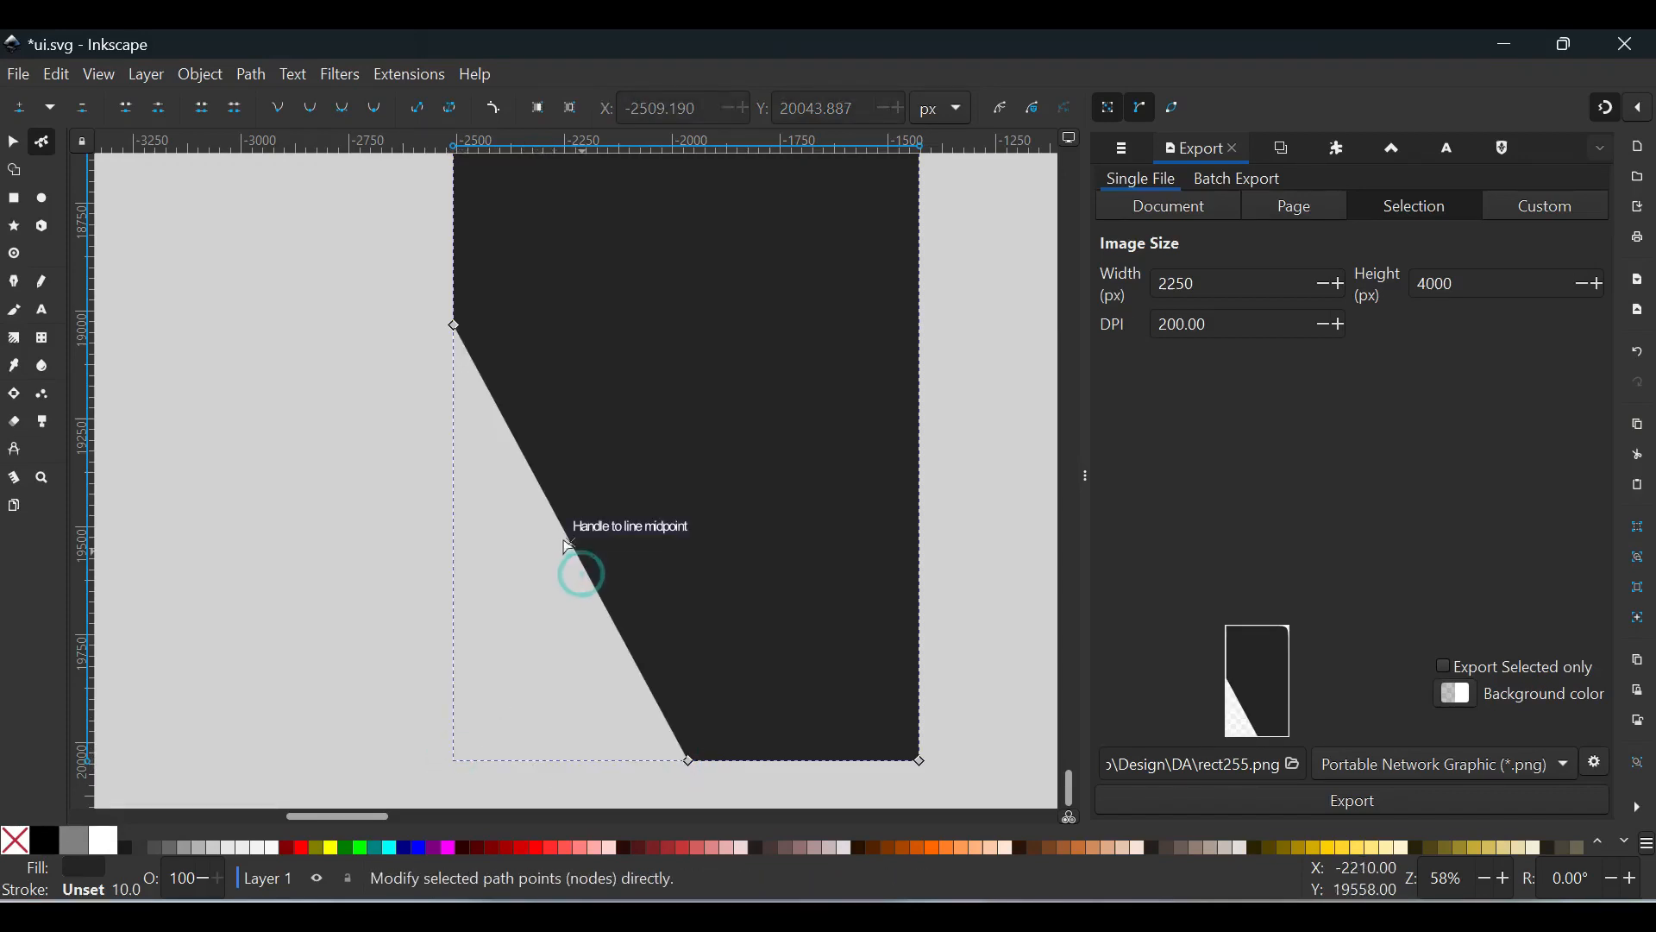
Convert the new diagonal segment to a curve and pull both handles to the original bottom-left corner point to round it.
click(573, 544)
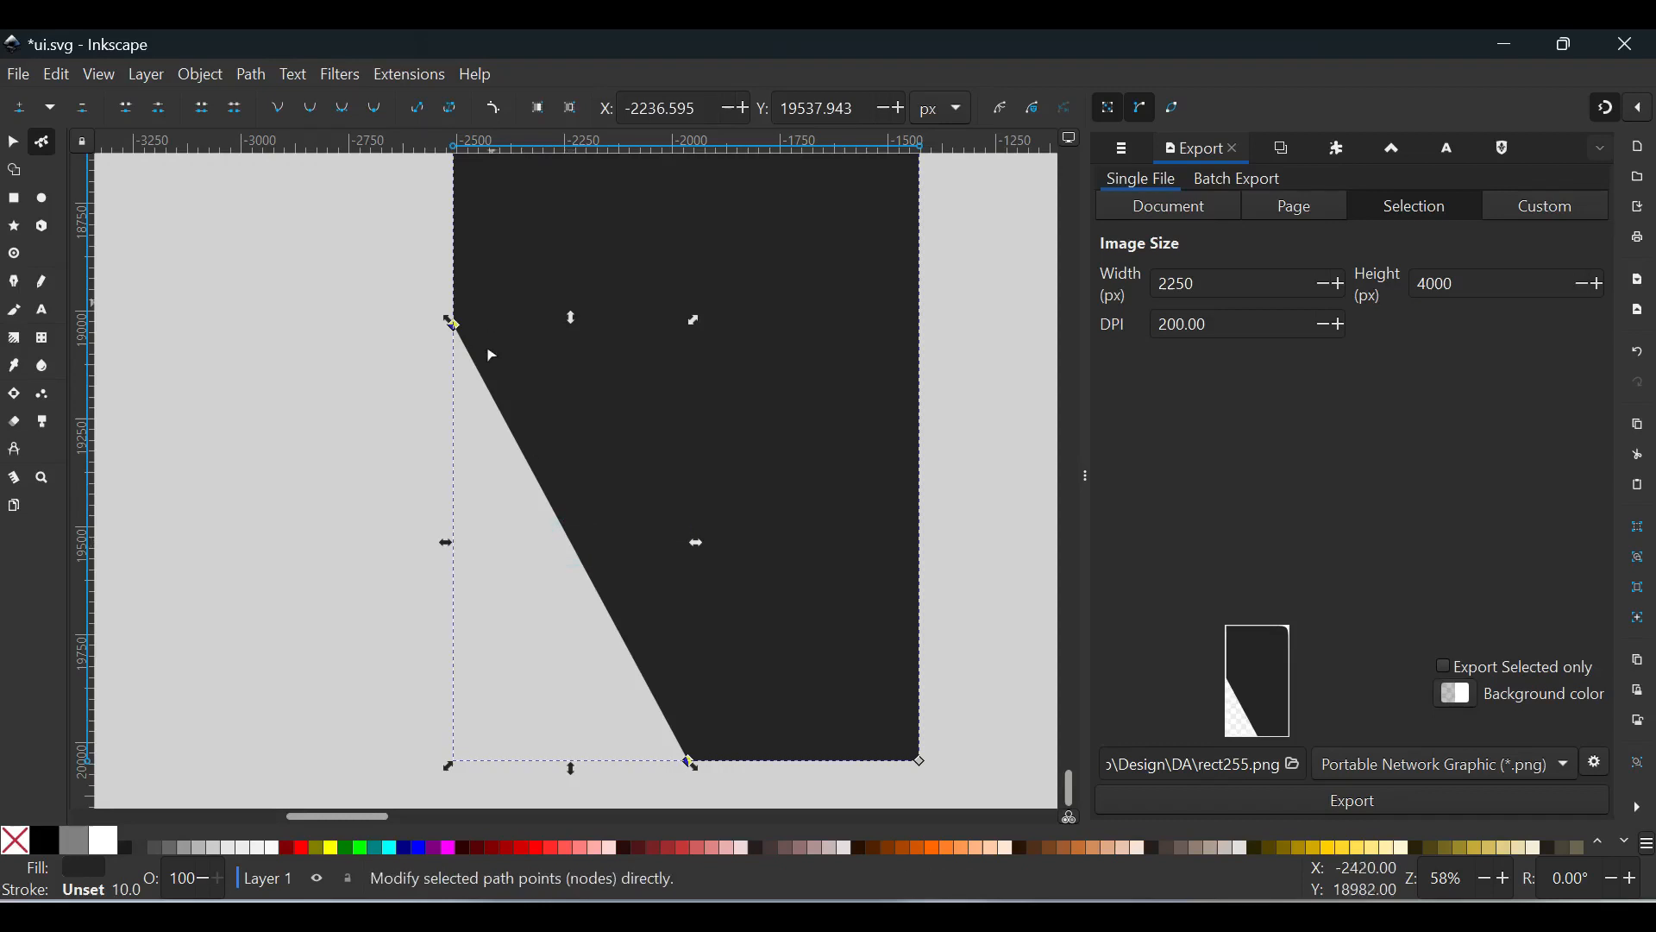
click(447, 111)
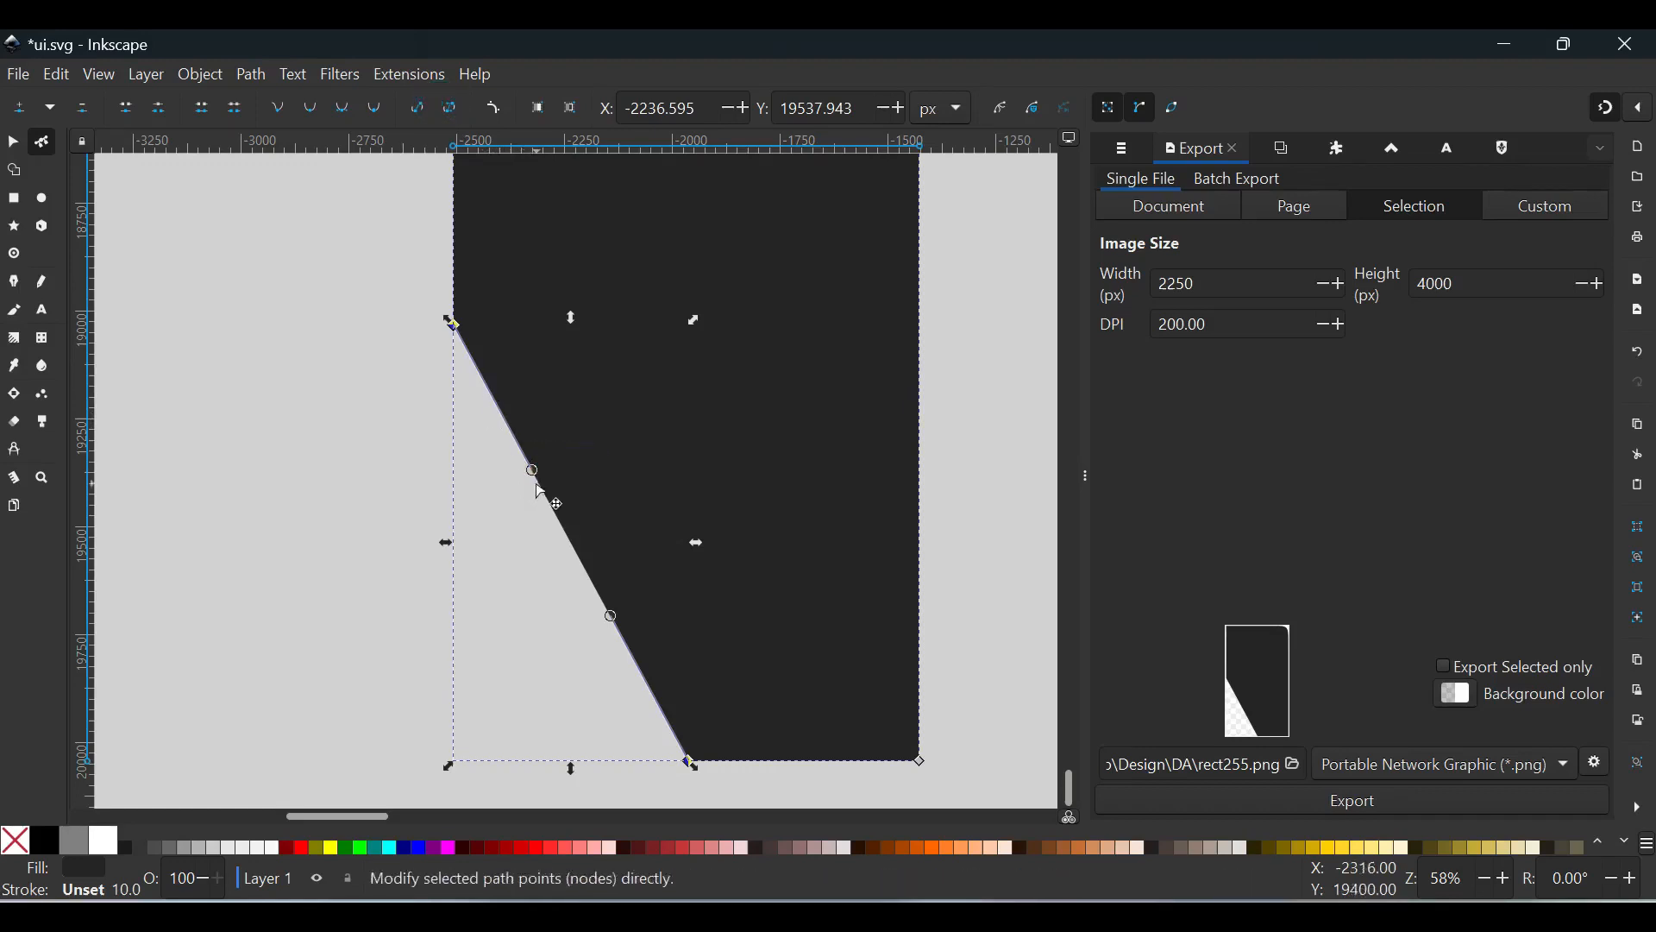
drag(534, 470, 454, 759)
drag(613, 618, 452, 761)
scroll(517, 697, down, 2)
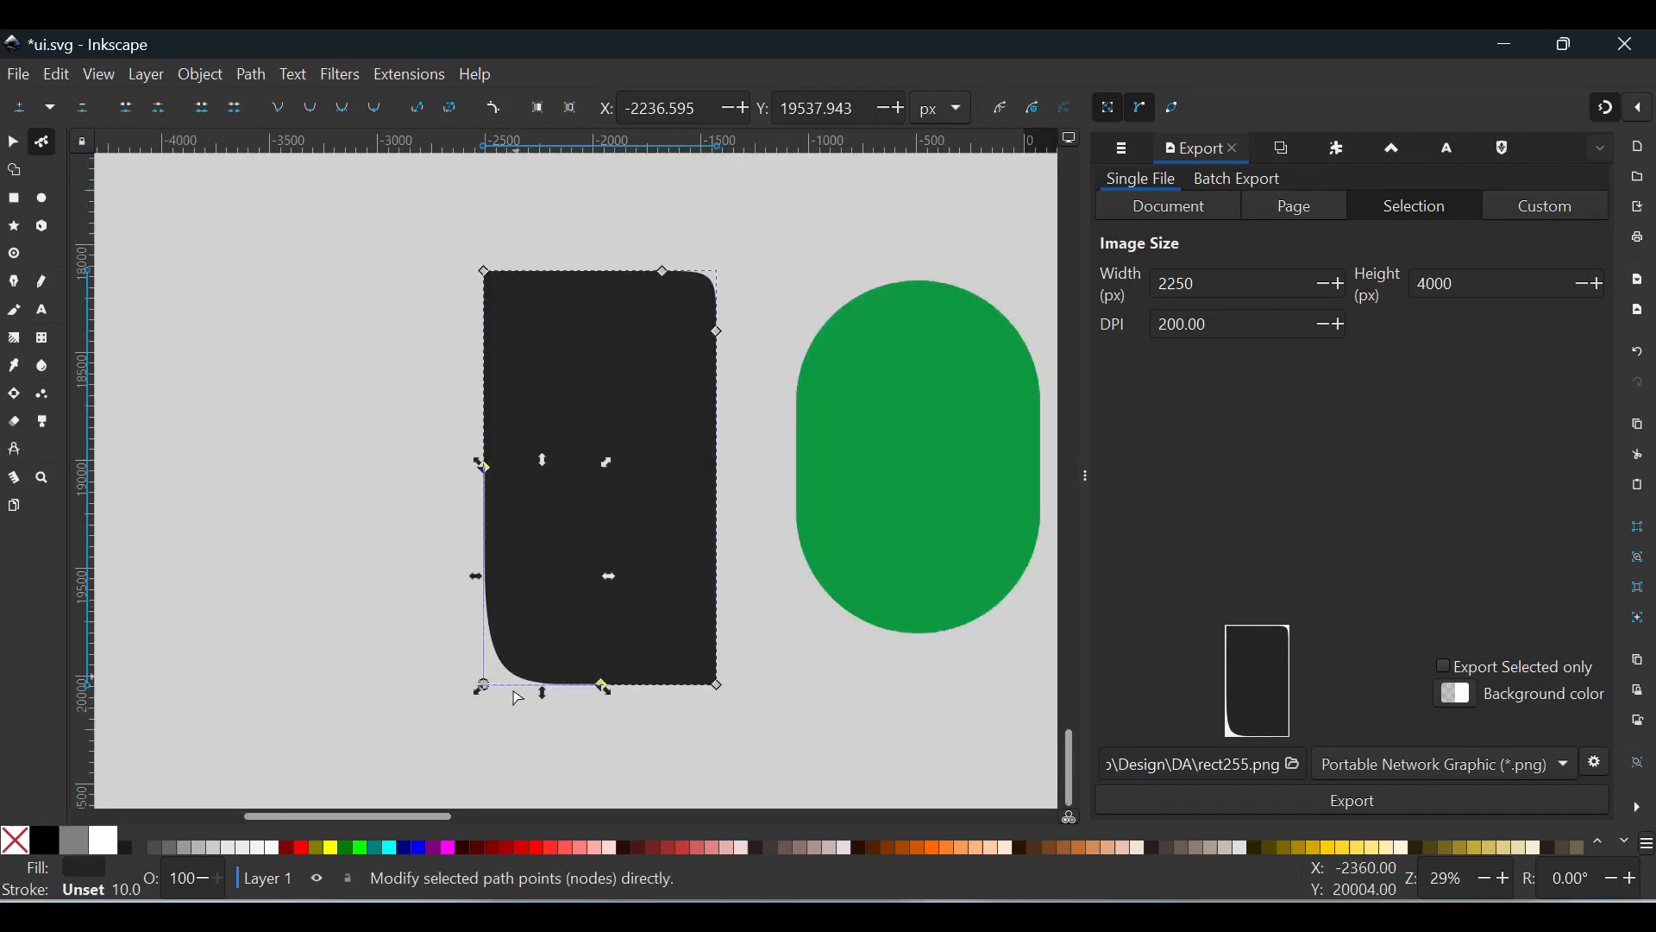
click(522, 738)
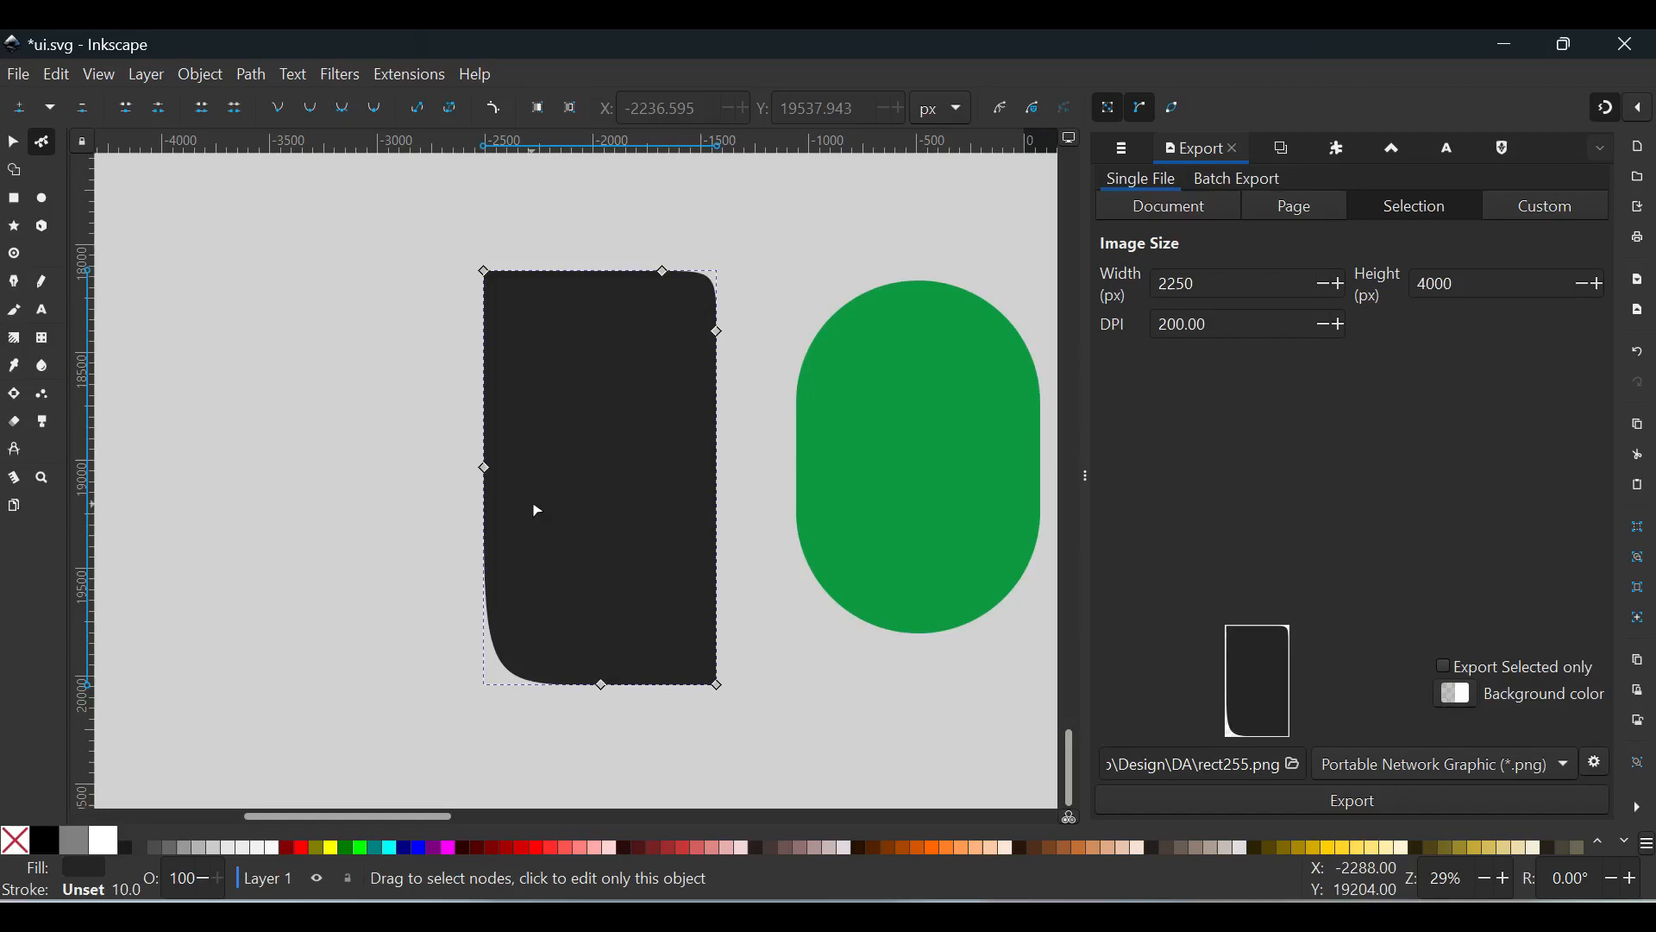
key(s)
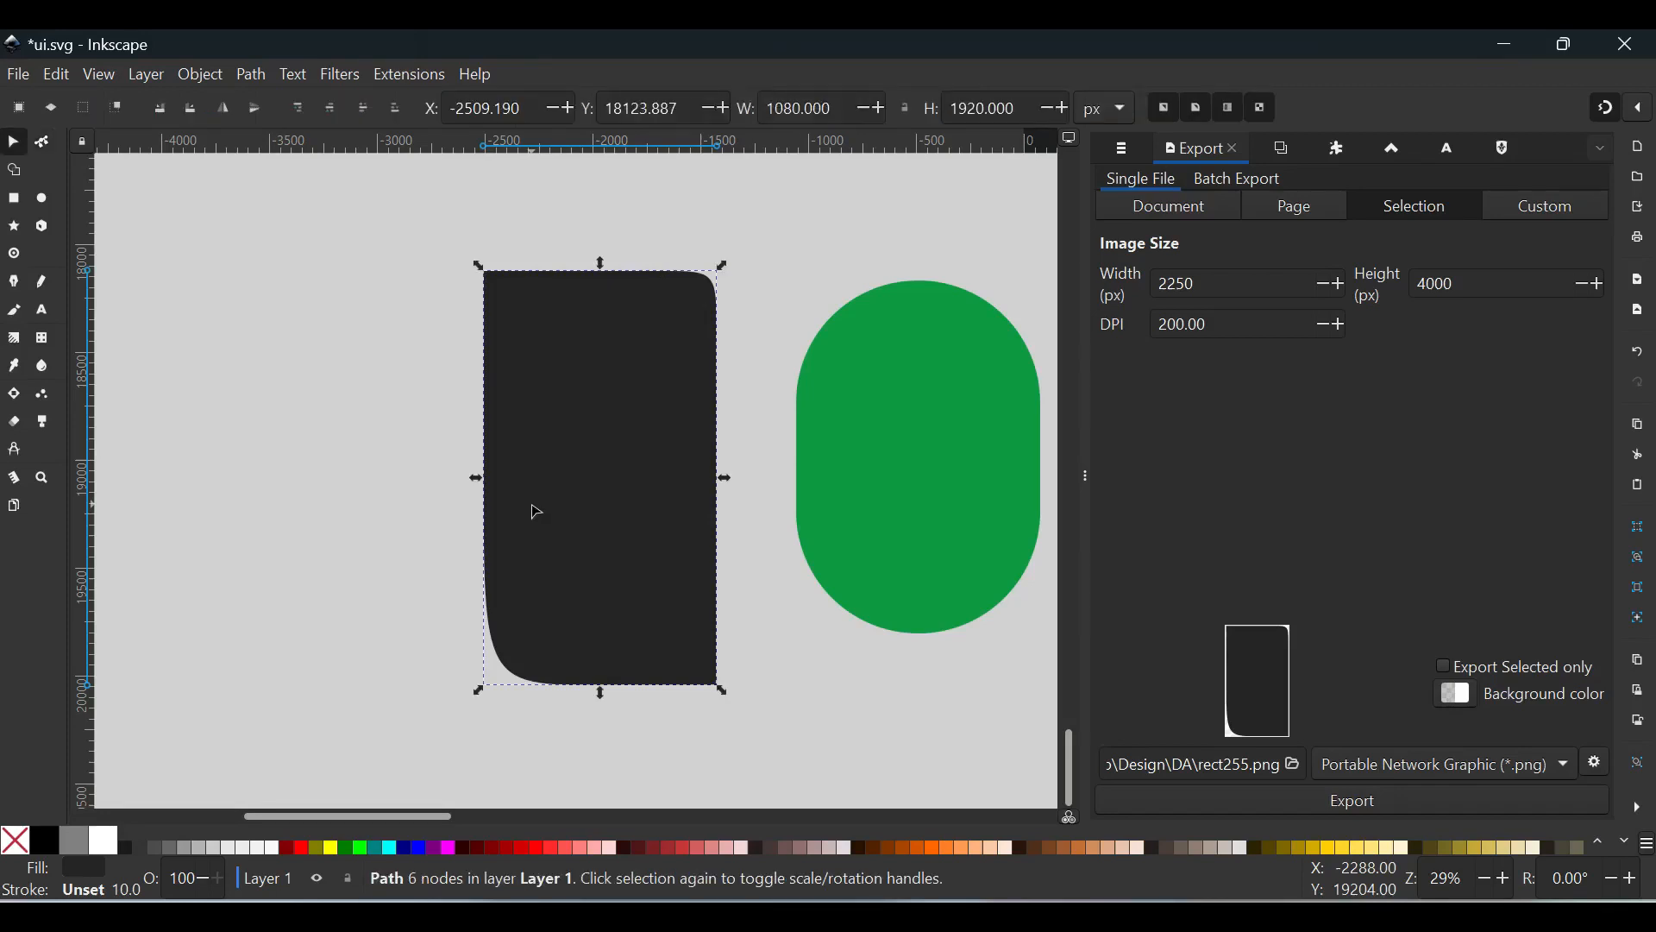
Draw a second green rectangle about 1308 × 1772 px to the left of the dark shape and make its corners sharp.
scroll(522, 492, down, 4)
scroll(411, 465, up, 3)
scroll(559, 472, up, 2)
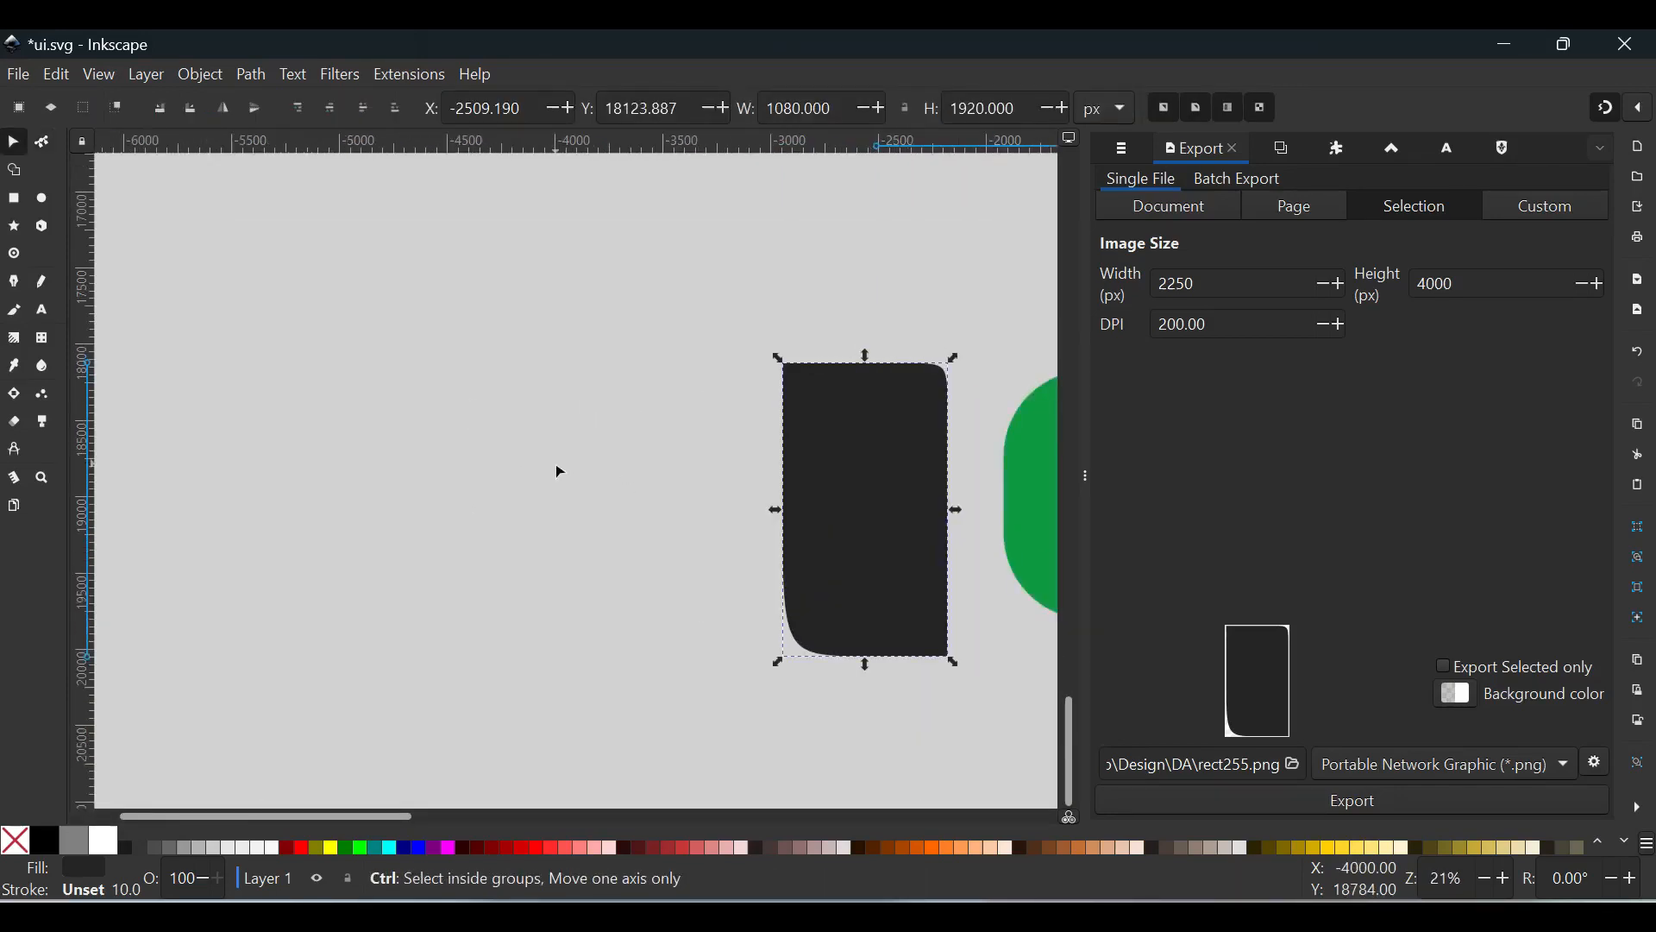
key(r)
drag(474, 368, 756, 751)
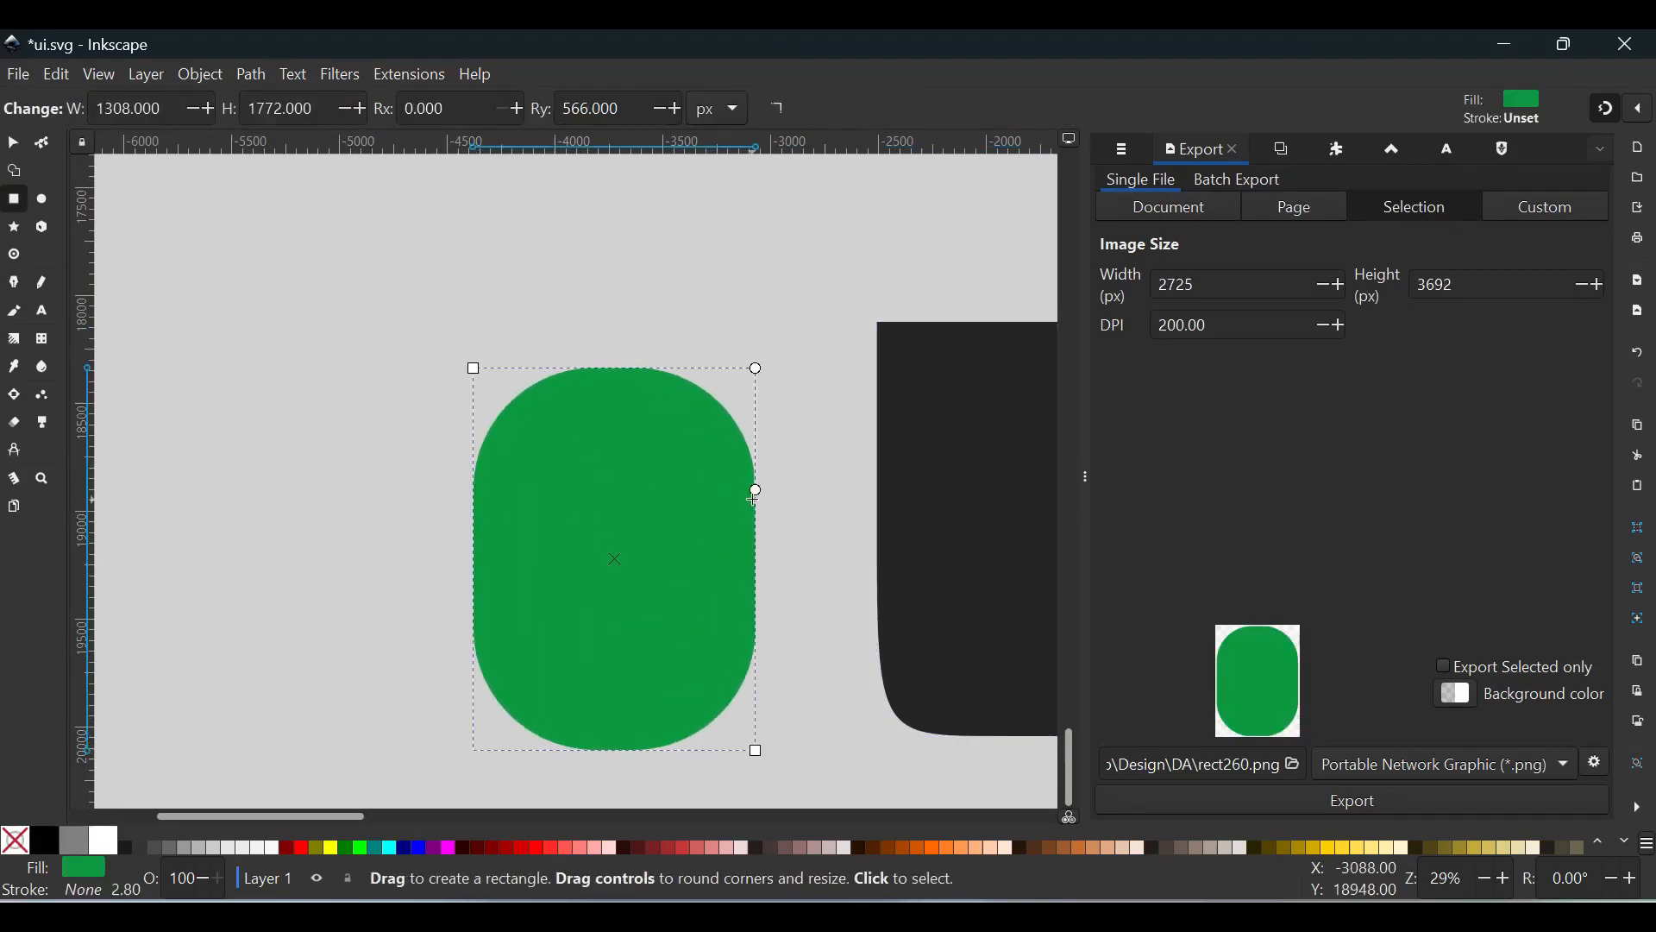
shift+click(756, 489)
key(s)
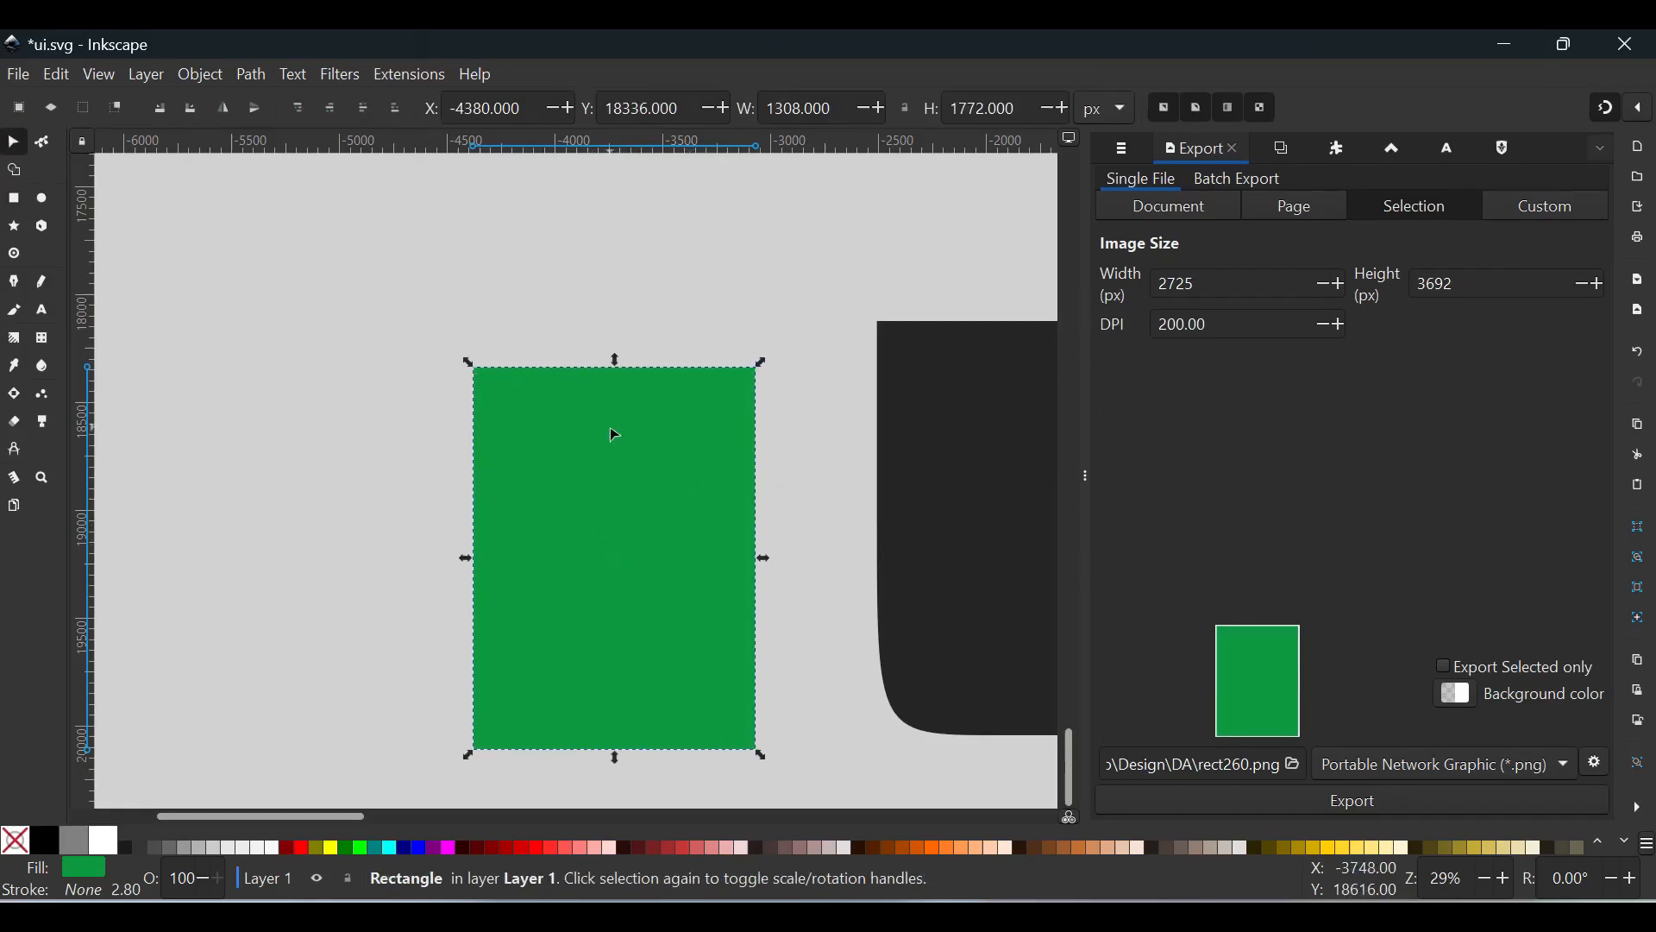
Add the Corners path effect to the new green rectangle and generously round its top-left and bottom-left corners.
key(n)
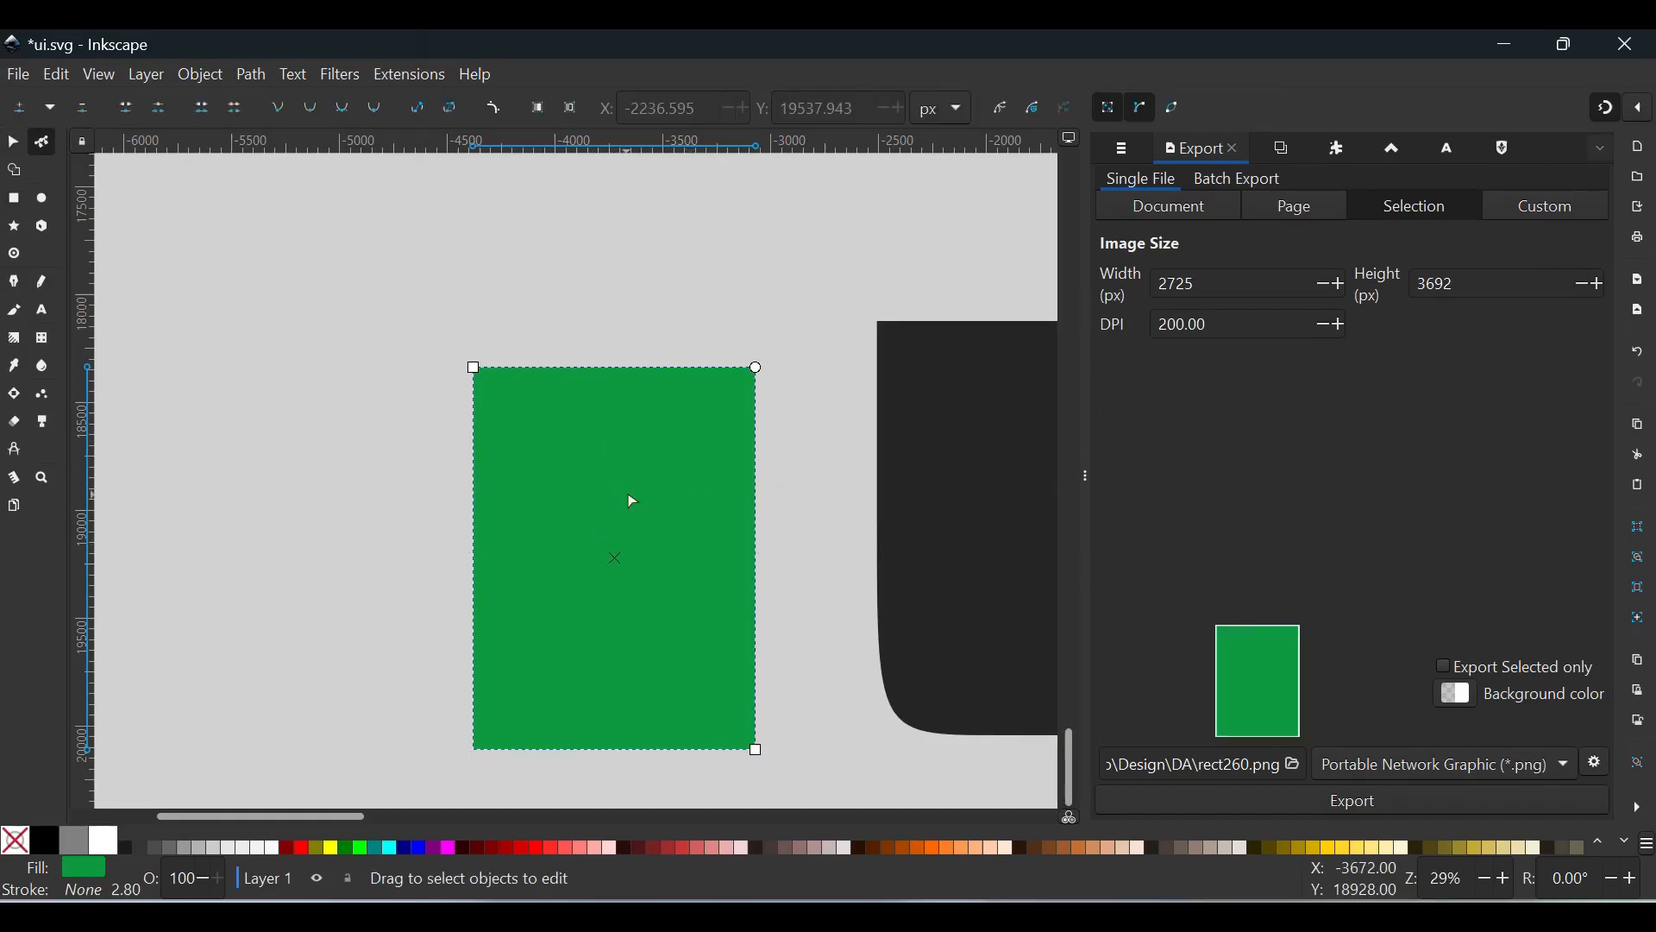
click(493, 109)
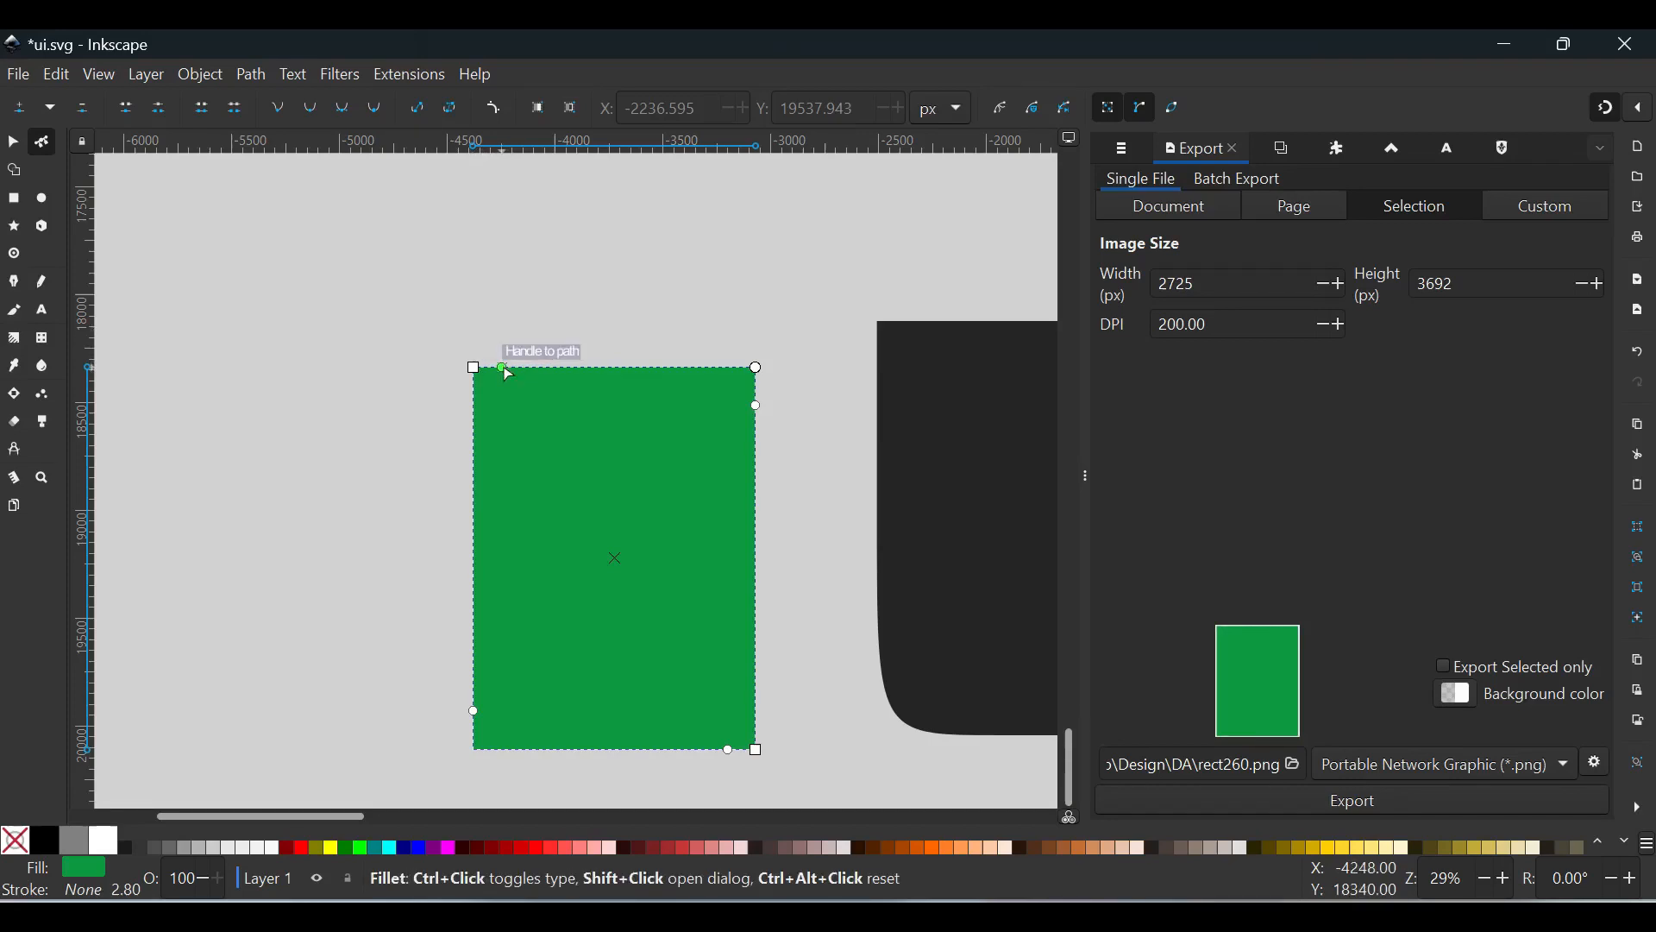
drag(505, 373, 596, 427)
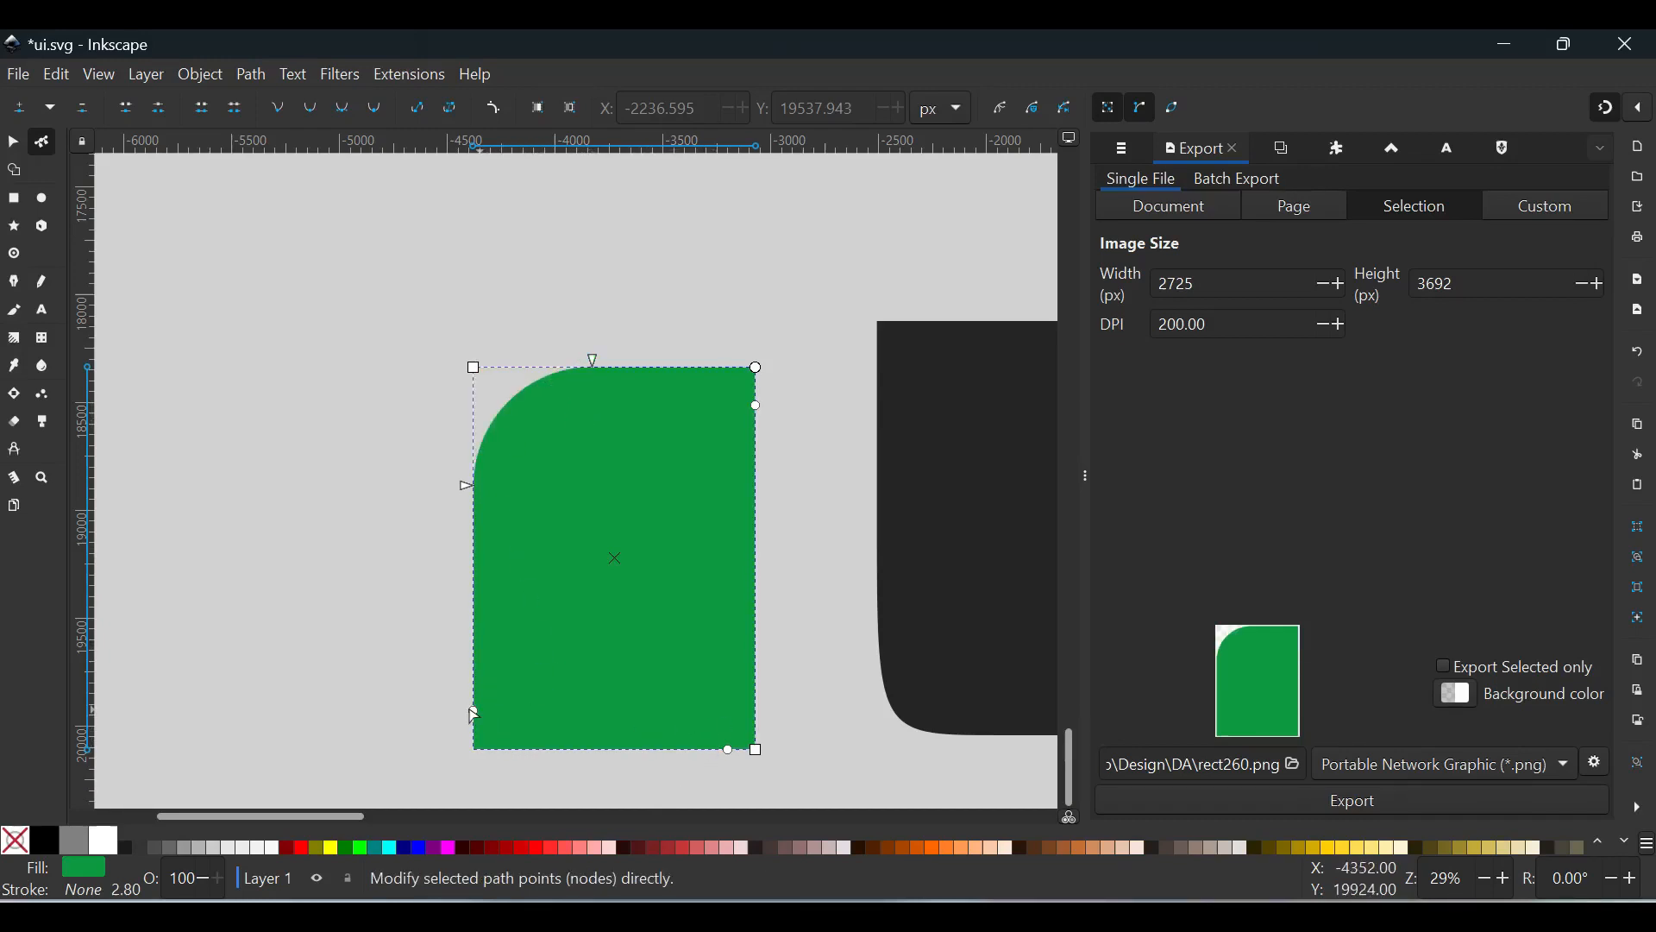
drag(467, 704, 473, 599)
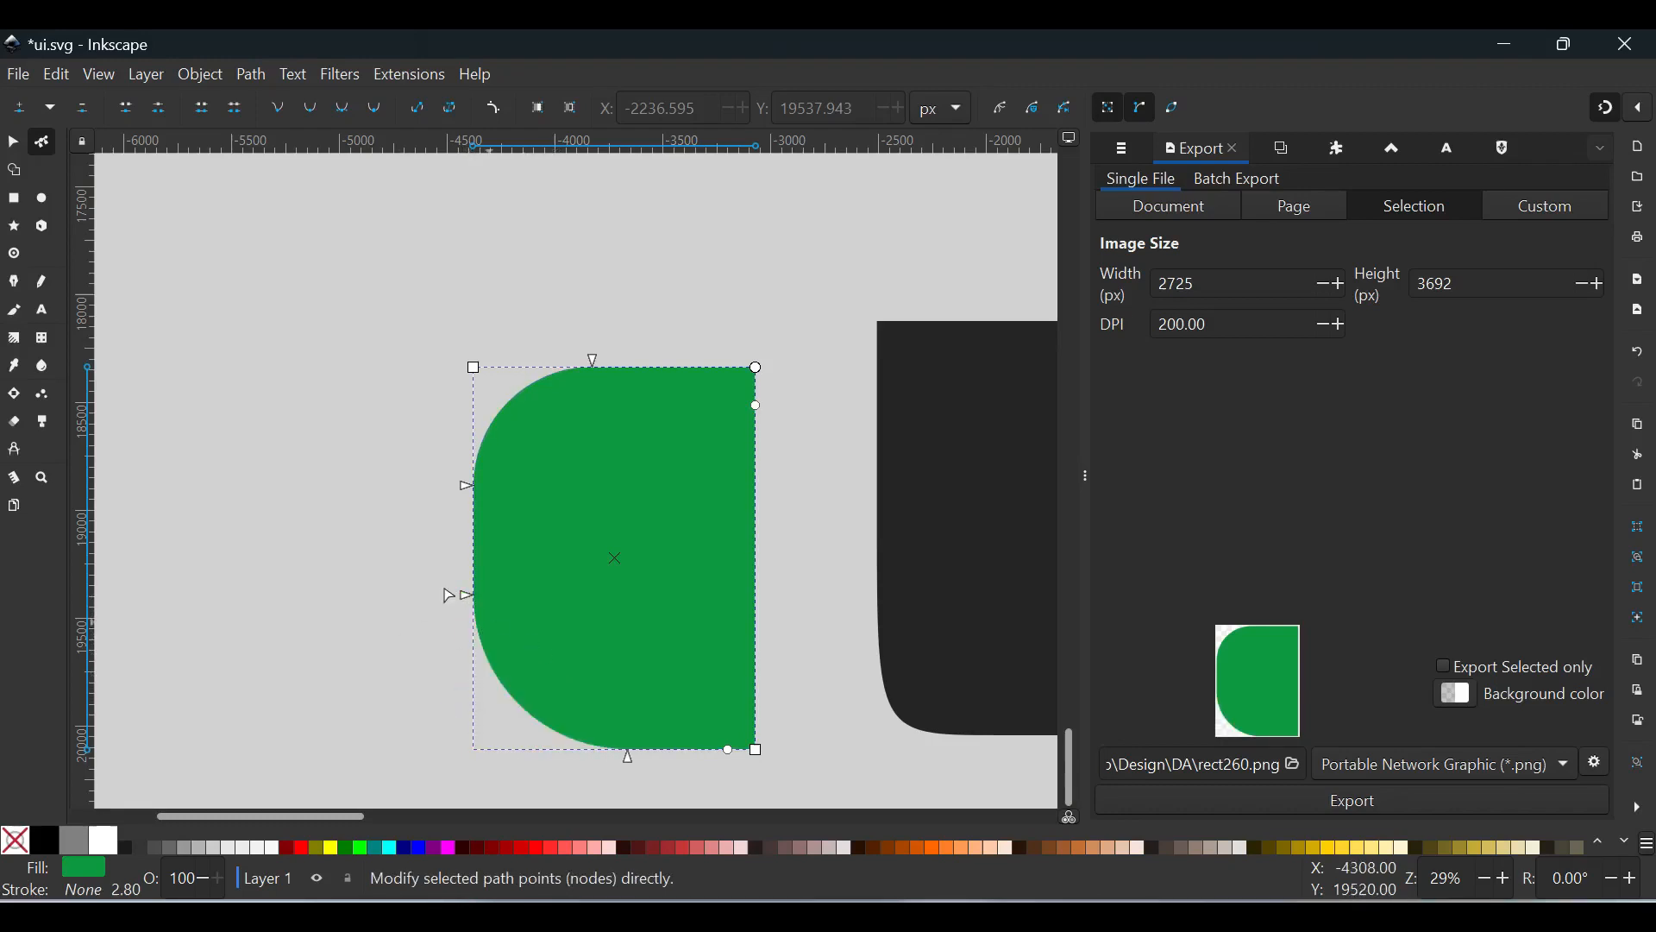
Draw a closed, curved three-node shape with the Pen tool to the left of the green rectangle.
key(b)
drag(307, 379, 229, 527)
mouse_move(283, 574)
mouse_down()
mouse_move(444, 482)
mouse_move(352, 396)
mouse_move(298, 381)
mouse_move(273, 401)
mouse_up()
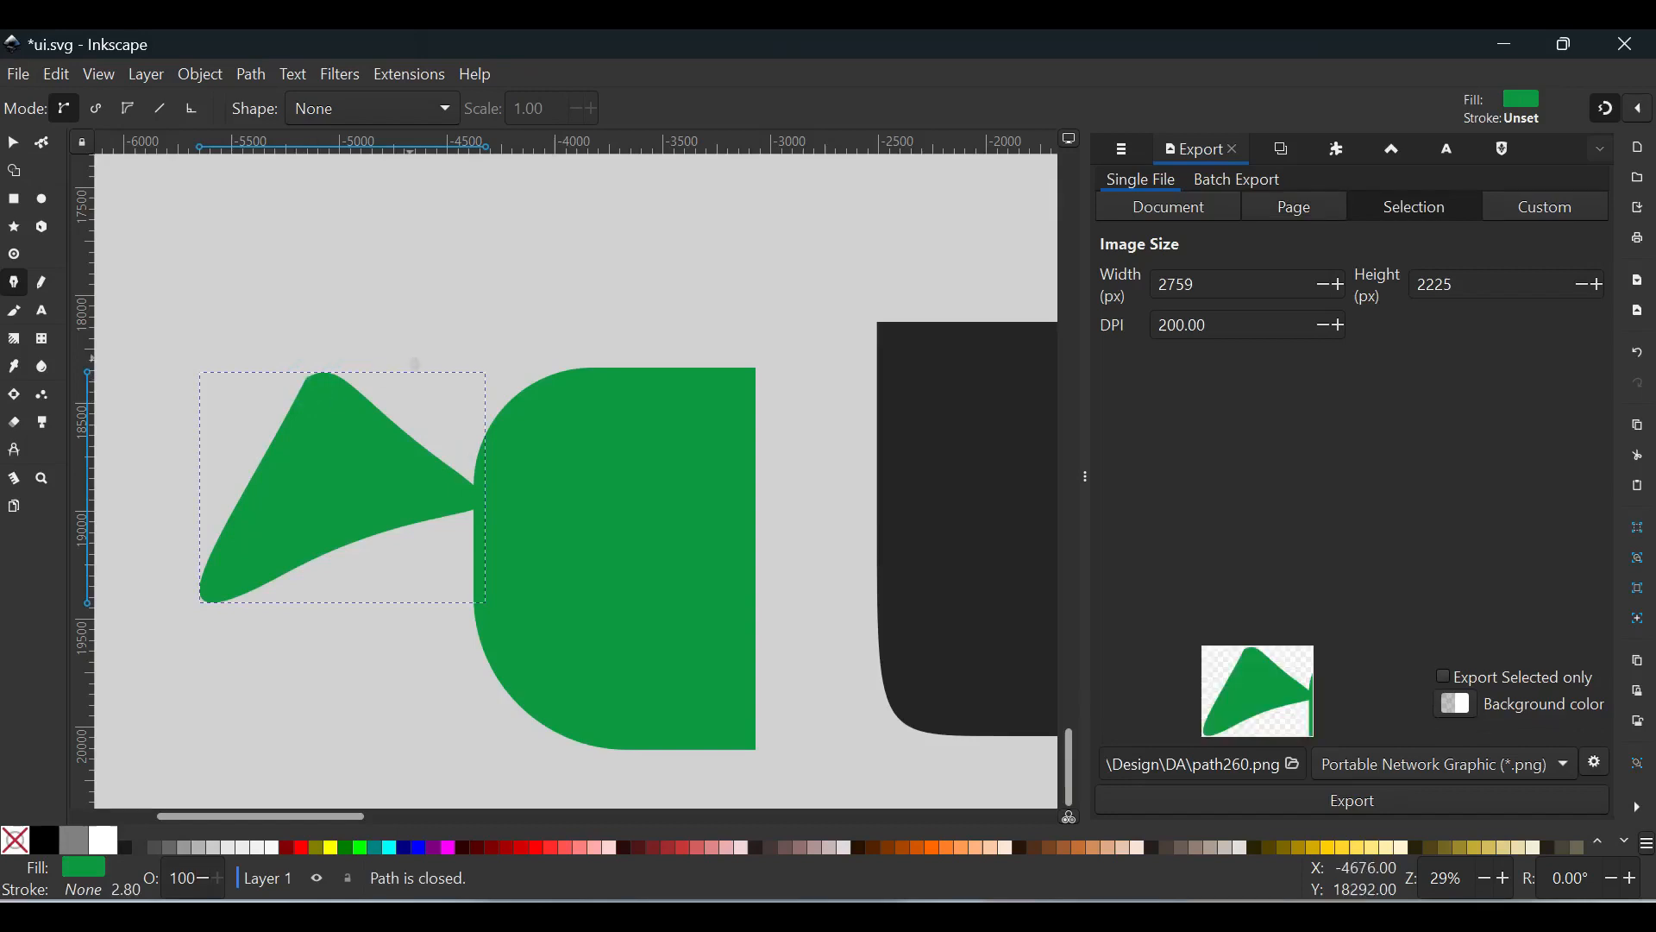
Add the Corners path effect to the three-node shape and round its top and right corners.
key(n)
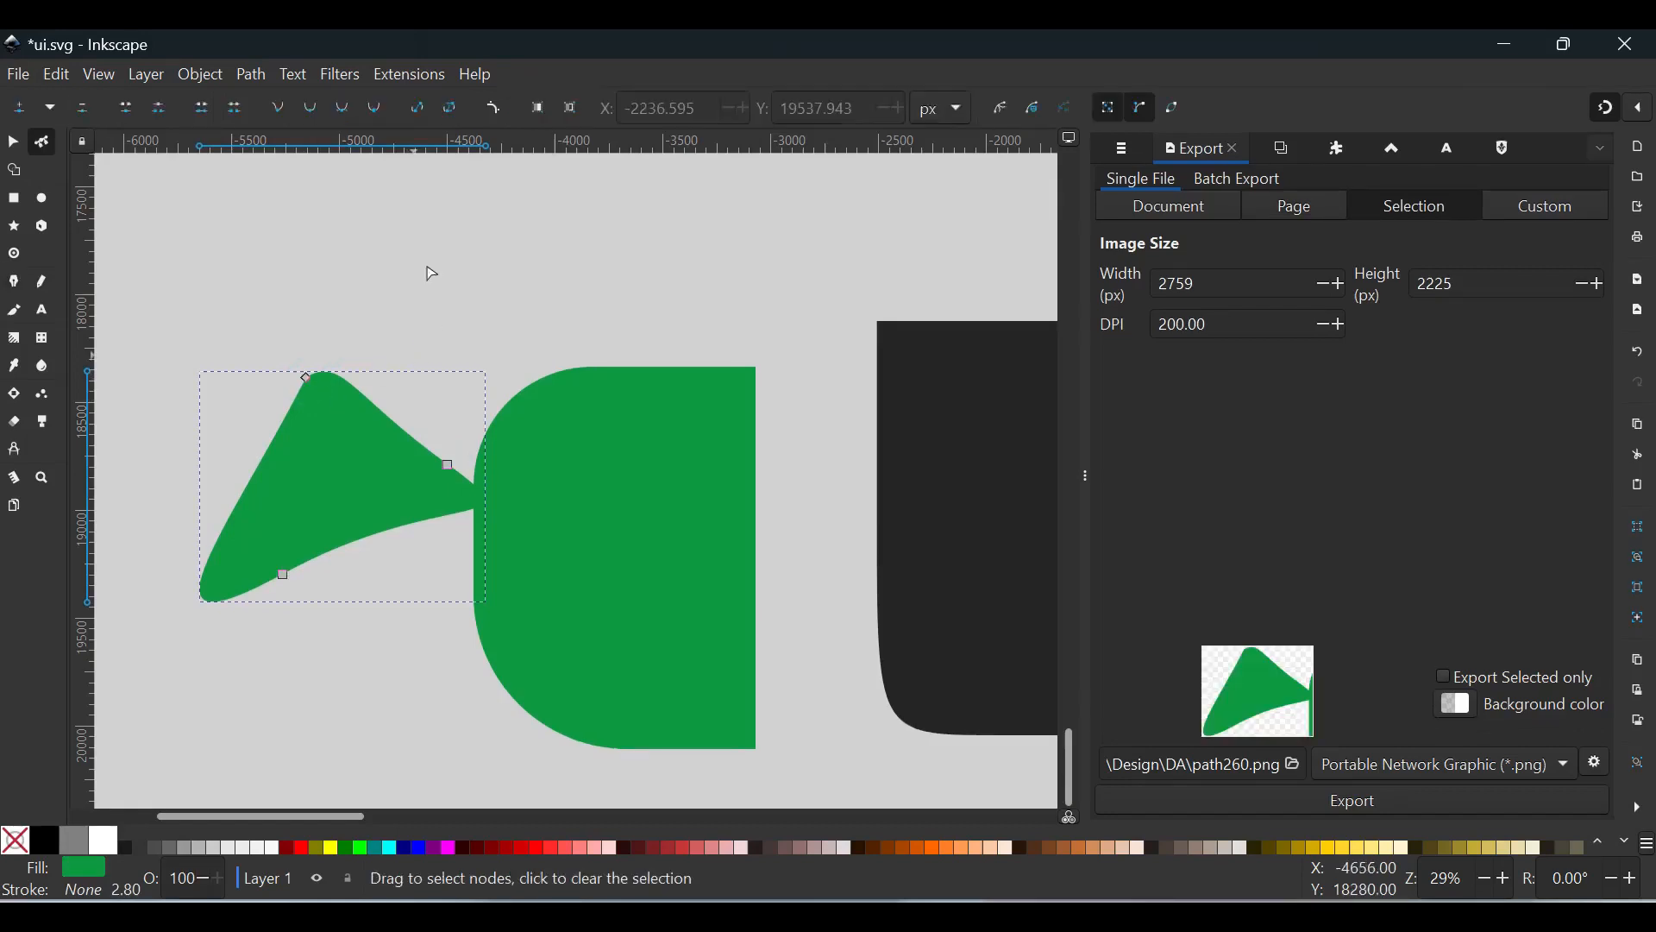
click(499, 110)
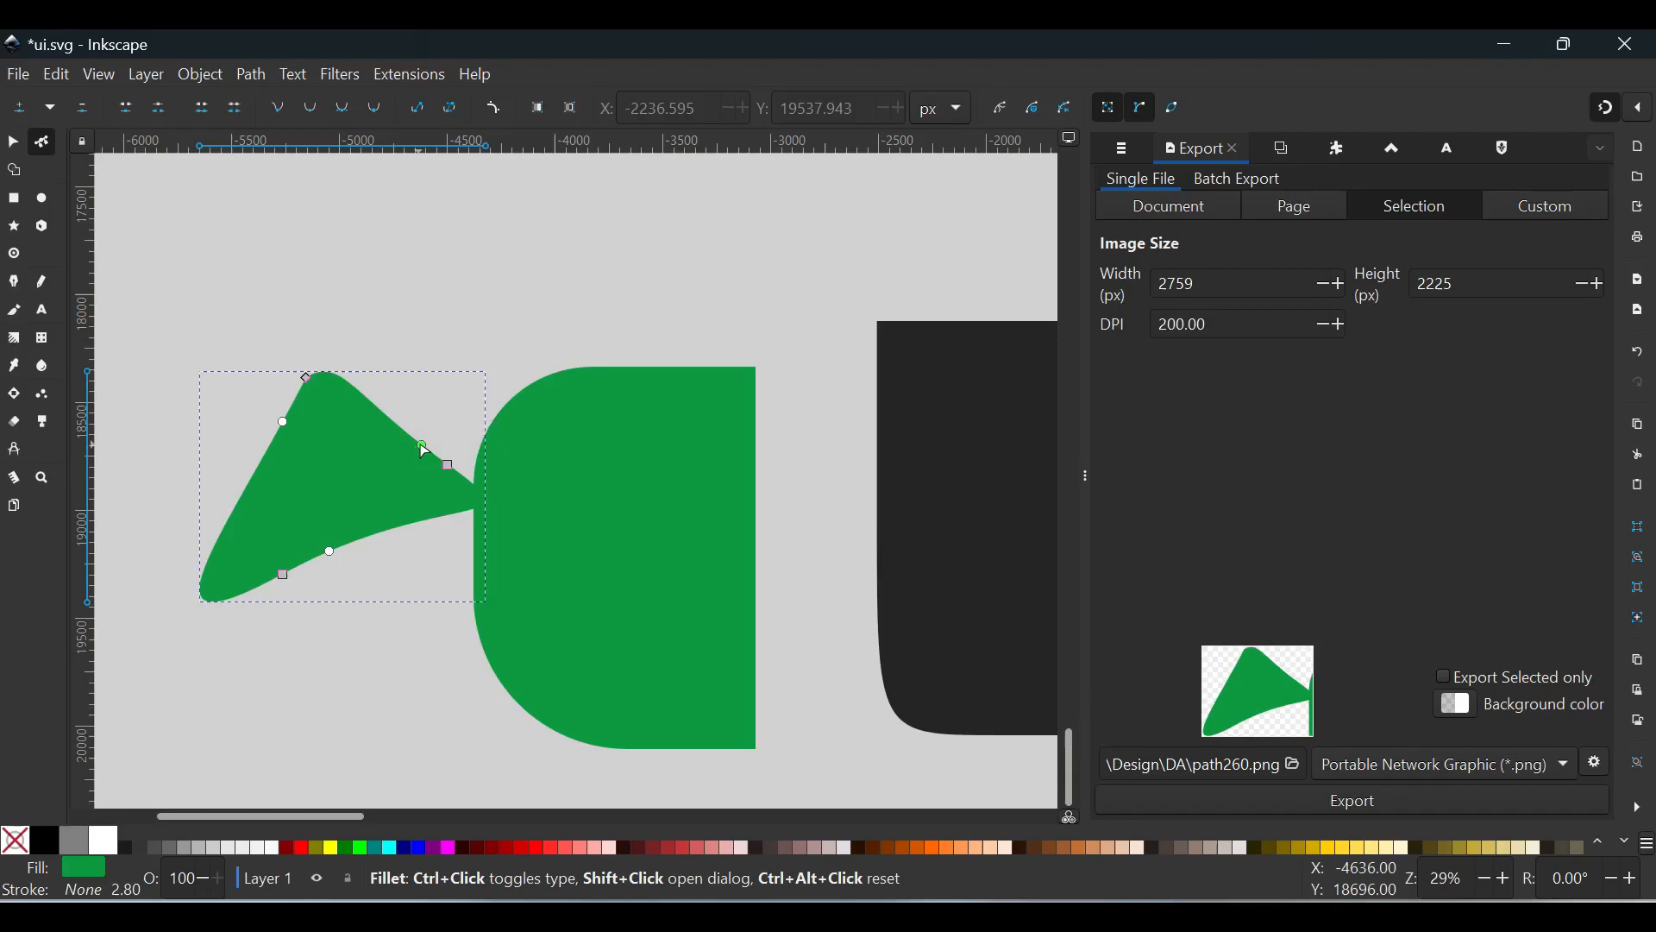
drag(423, 448, 212, 531)
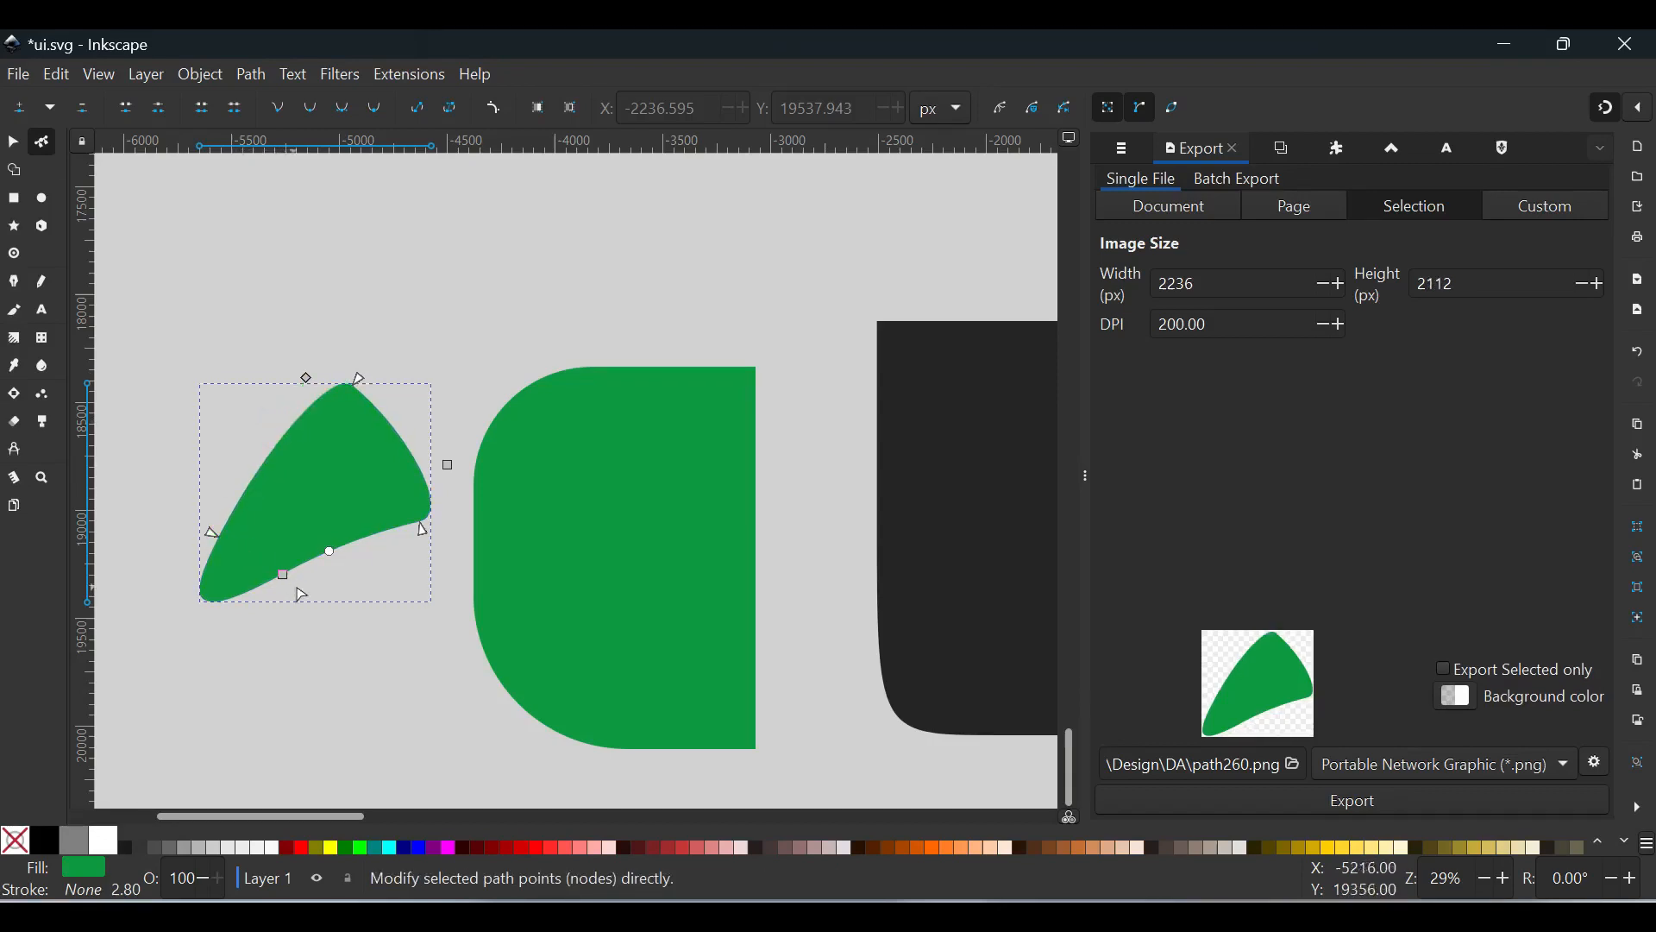